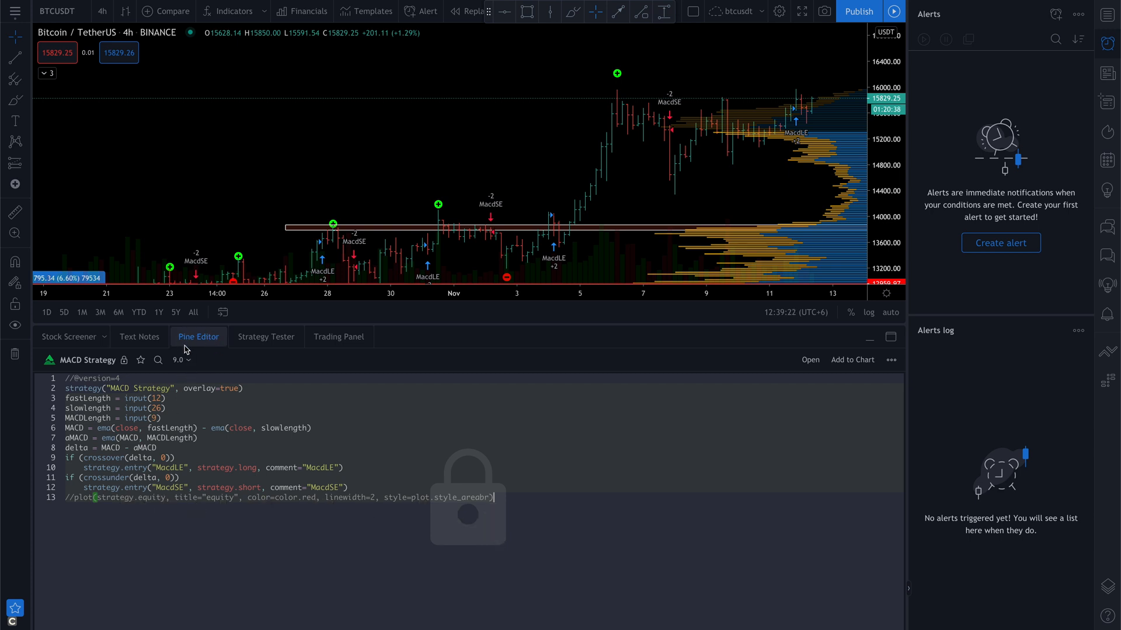
# Start a new alert on BTCUSDT and look through the available crossing and price conditions.
pyautogui.click(267, 407)
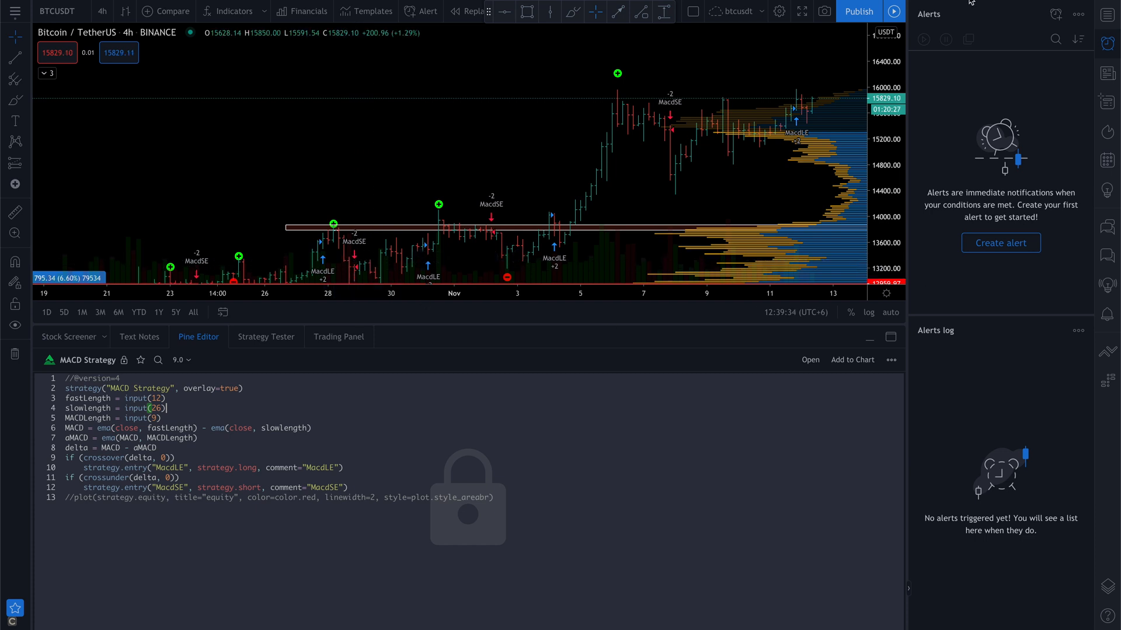
pyautogui.click(1054, 16)
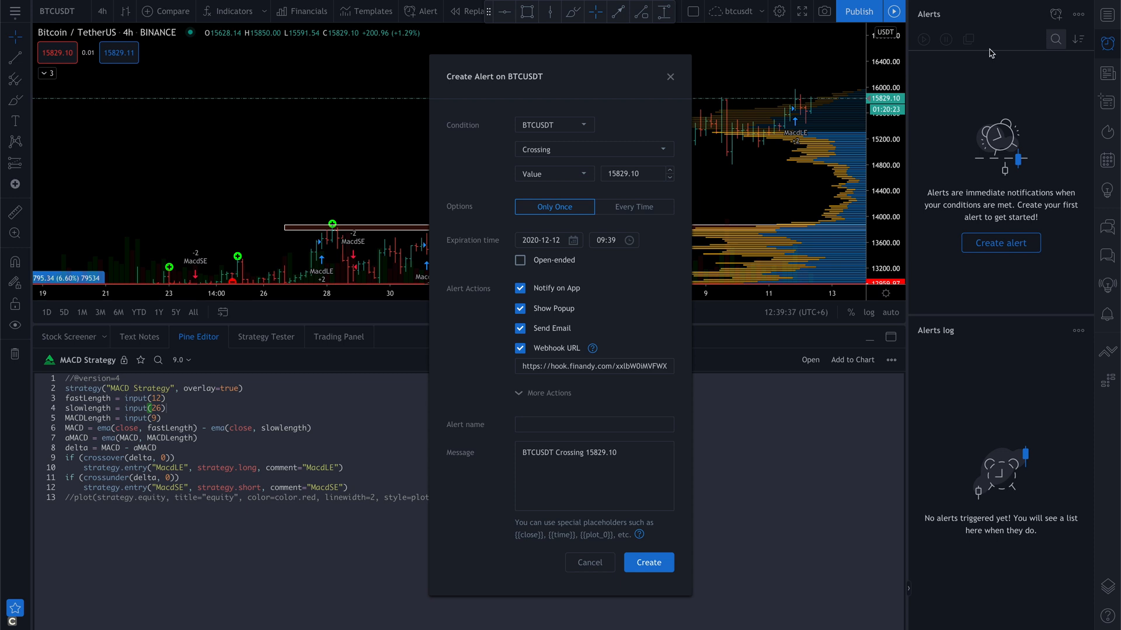
pyautogui.click(572, 153)
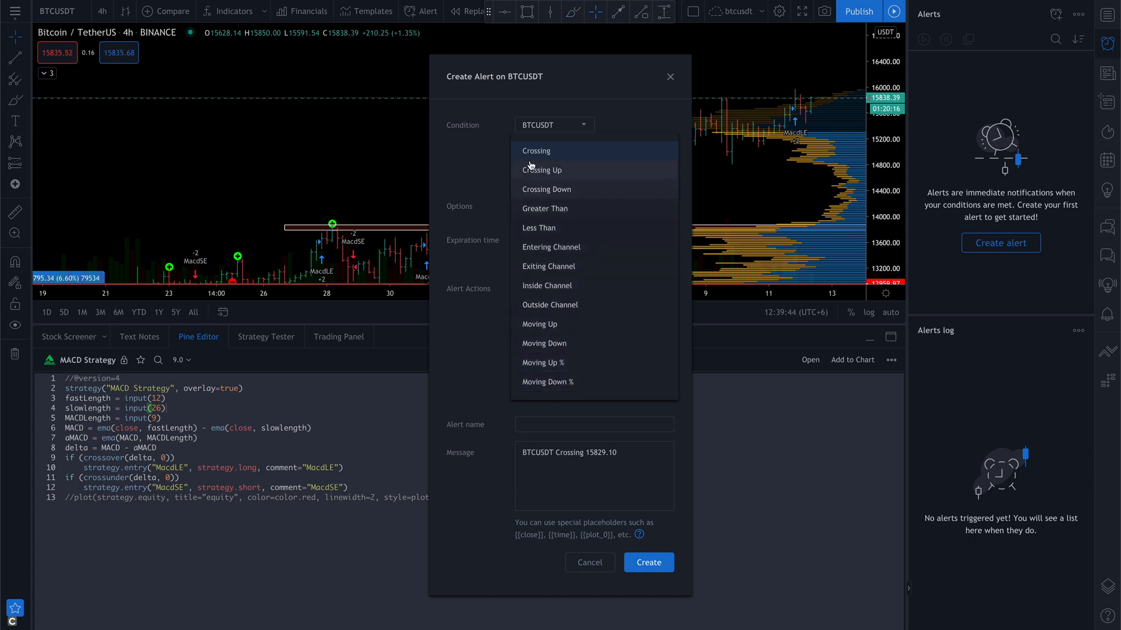
pyautogui.click(494, 151)
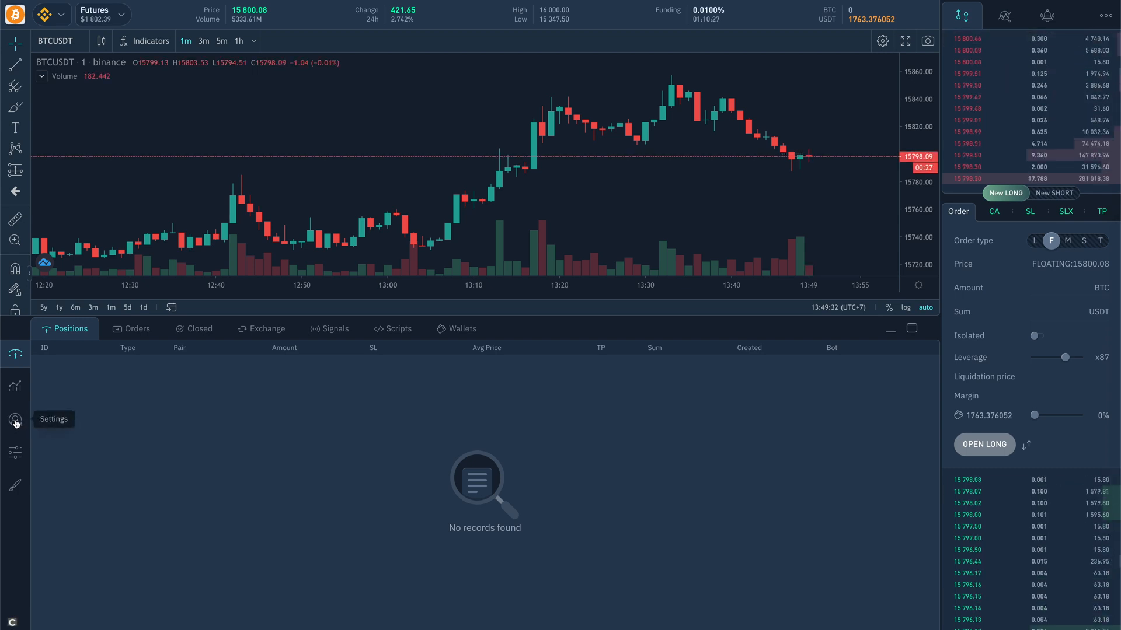
# Switch to the Finandy terminal, open the signal settings and add a "TV: open, dca, close" signal.
pyautogui.click(16, 420)
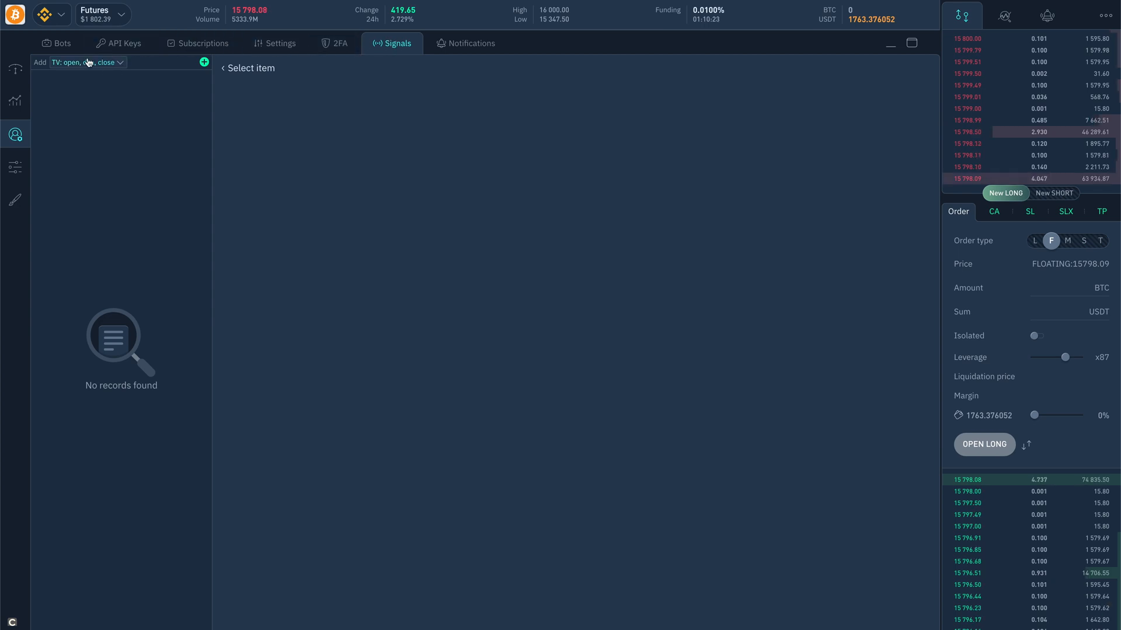
pyautogui.click(204, 62)
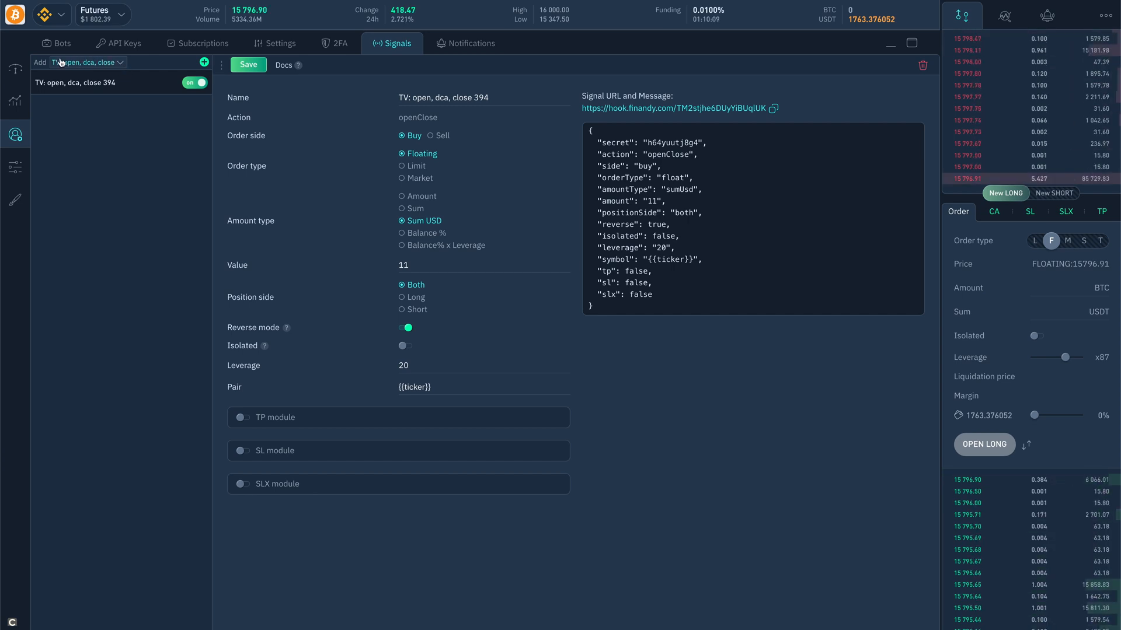
pyautogui.click(120, 64)
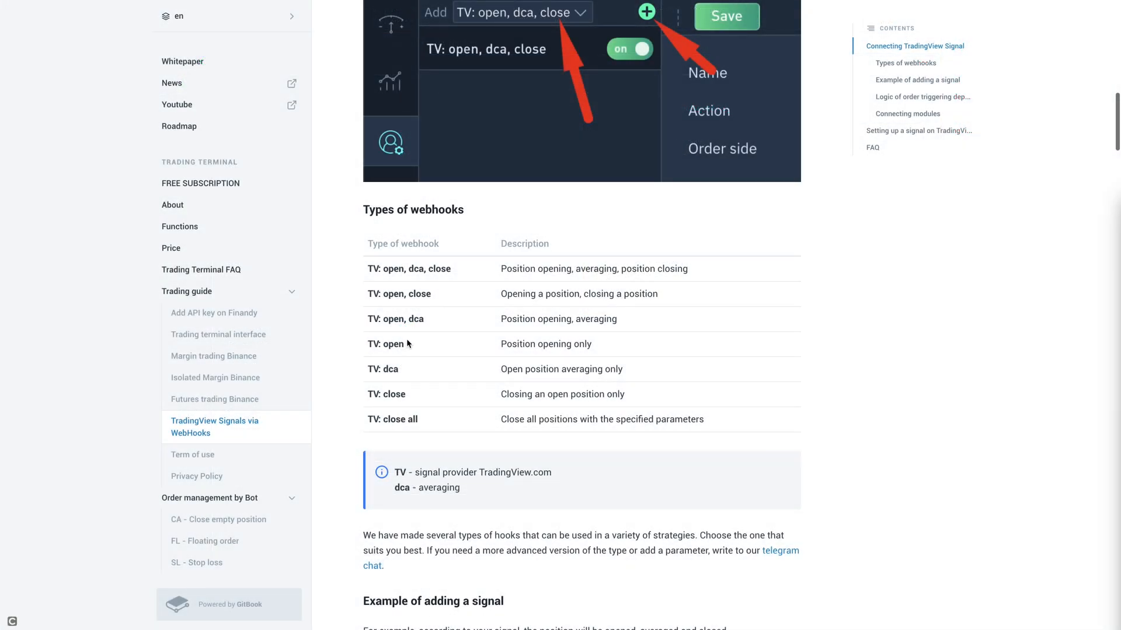
# Switch to the Finandy documentation and examine each entry in the table of TradingView webhook types and its description.
pyautogui.doubleClick(409, 345)
pyautogui.click(383, 344)
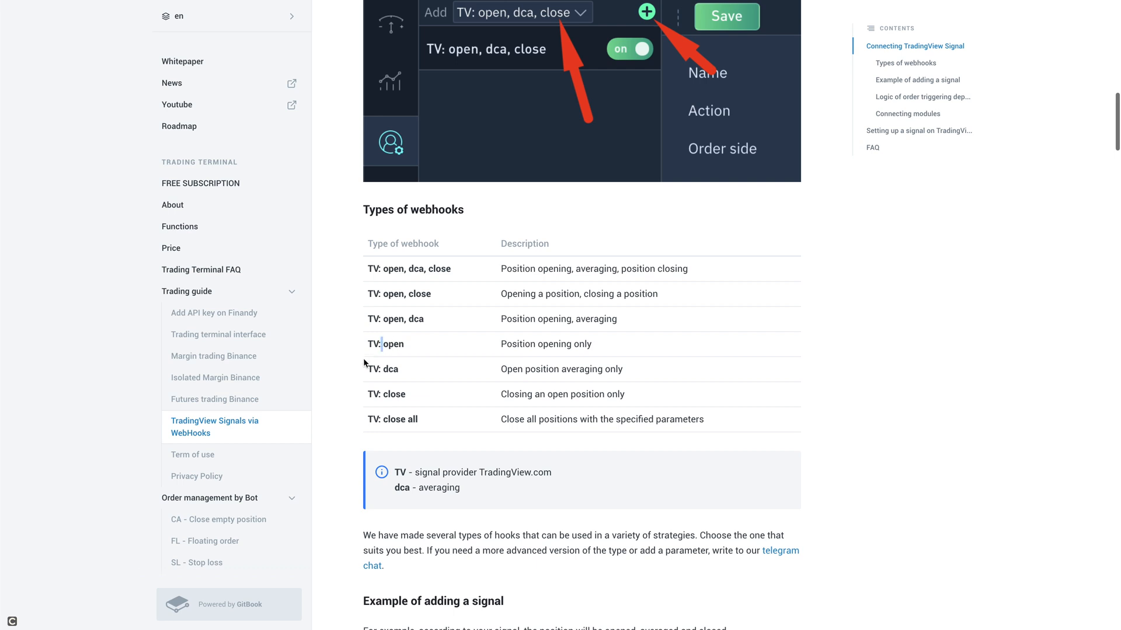
pyautogui.doubleClick(393, 320)
pyautogui.doubleClick(394, 293)
pyautogui.doubleClick(394, 268)
pyautogui.click(423, 267)
pyautogui.doubleClick(418, 319)
pyautogui.doubleClick(389, 369)
pyautogui.click(503, 369)
pyautogui.moveTo(505, 369)
pyautogui.mouseDown()
pyautogui.moveTo(640, 368)
pyautogui.moveTo(502, 368)
pyautogui.mouseUp()
pyautogui.moveTo(368, 342)
pyautogui.mouseDown()
pyautogui.moveTo(409, 345)
pyautogui.moveTo(370, 343)
pyautogui.mouseUp()
pyautogui.moveTo(430, 294); pyautogui.dragTo(429, 268)
pyautogui.moveTo(406, 393); pyautogui.dragTo(385, 395)
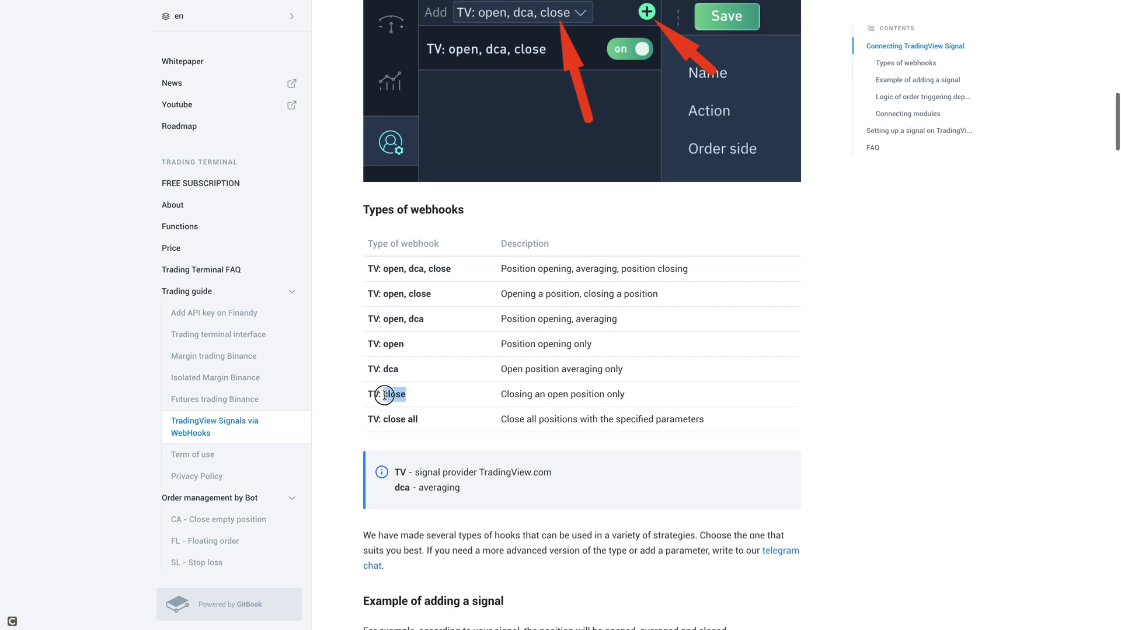
pyautogui.click(623, 394)
pyautogui.moveTo(416, 419)
pyautogui.mouseDown()
pyautogui.moveTo(383, 419)
pyautogui.moveTo(418, 420)
pyautogui.mouseUp()
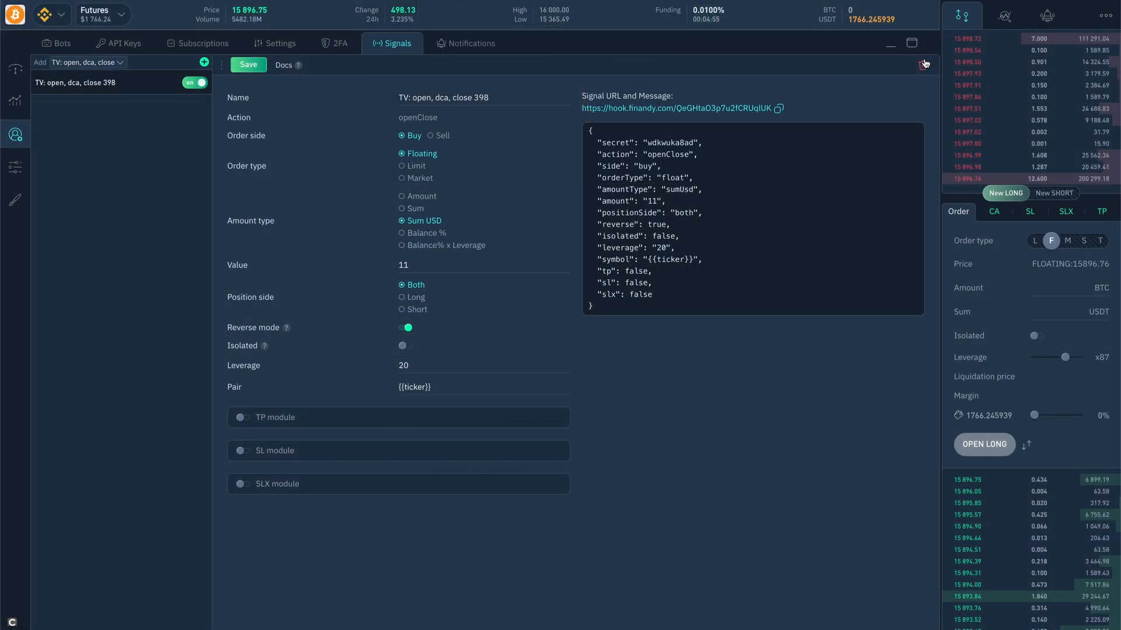
# Return to the Finandy signal settings, delete the existing signal and add a new "TV: open, dca, close" signal.
pyautogui.click(923, 64)
pyautogui.click(916, 83)
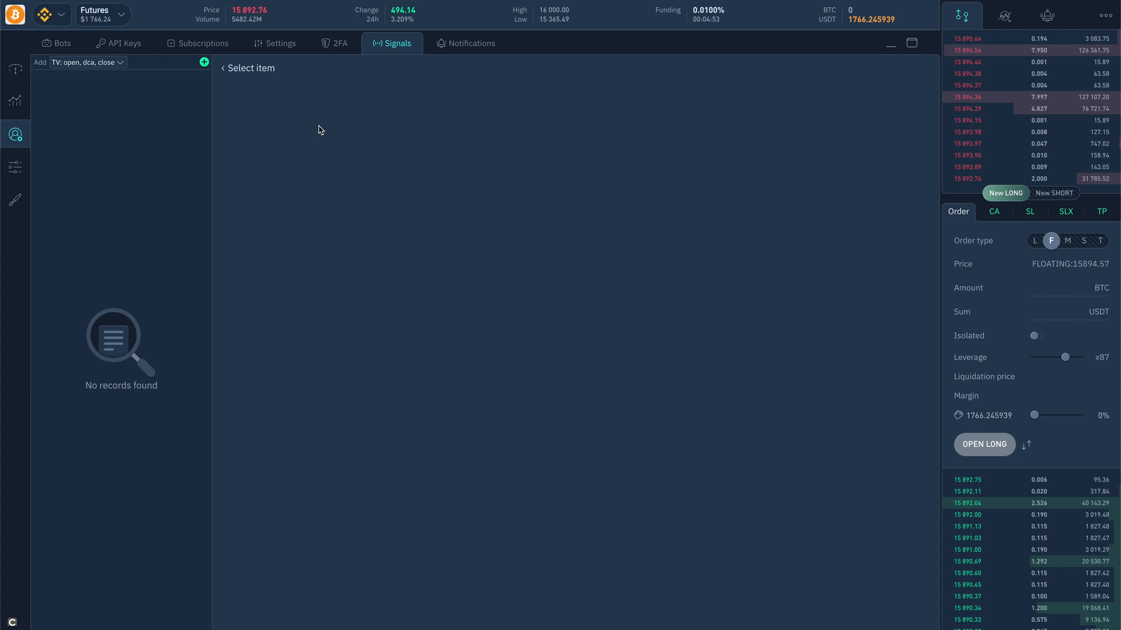
pyautogui.click(114, 63)
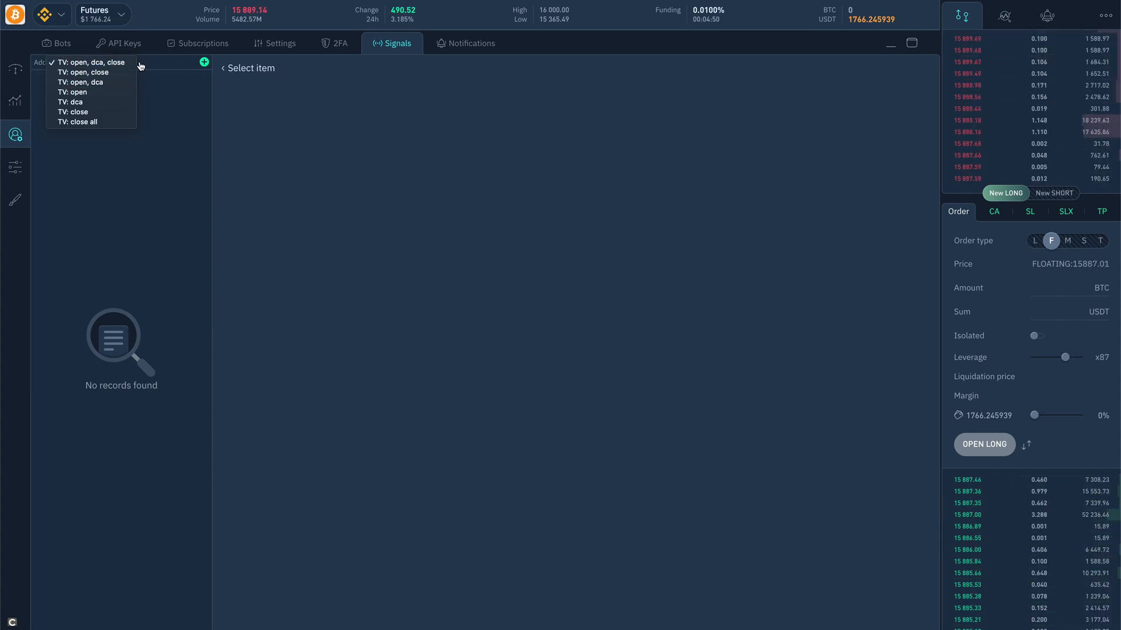
pyautogui.click(115, 64)
pyautogui.click(204, 62)
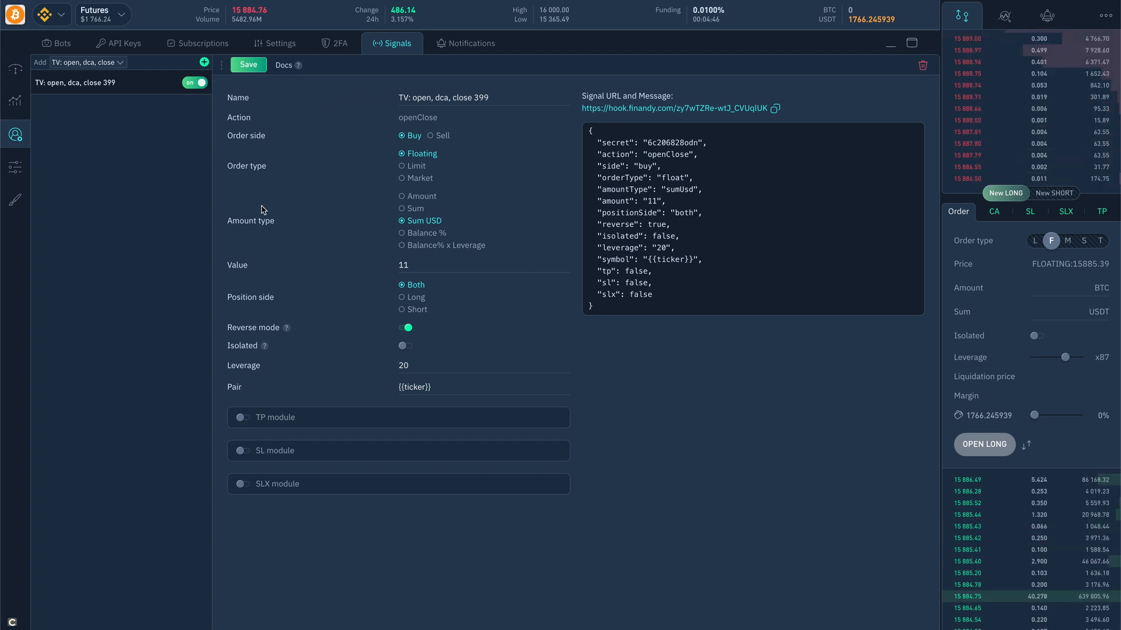
# Rename the new signal as BTCUSDT 1m.
pyautogui.moveTo(498, 101); pyautogui.dragTo(333, 99)
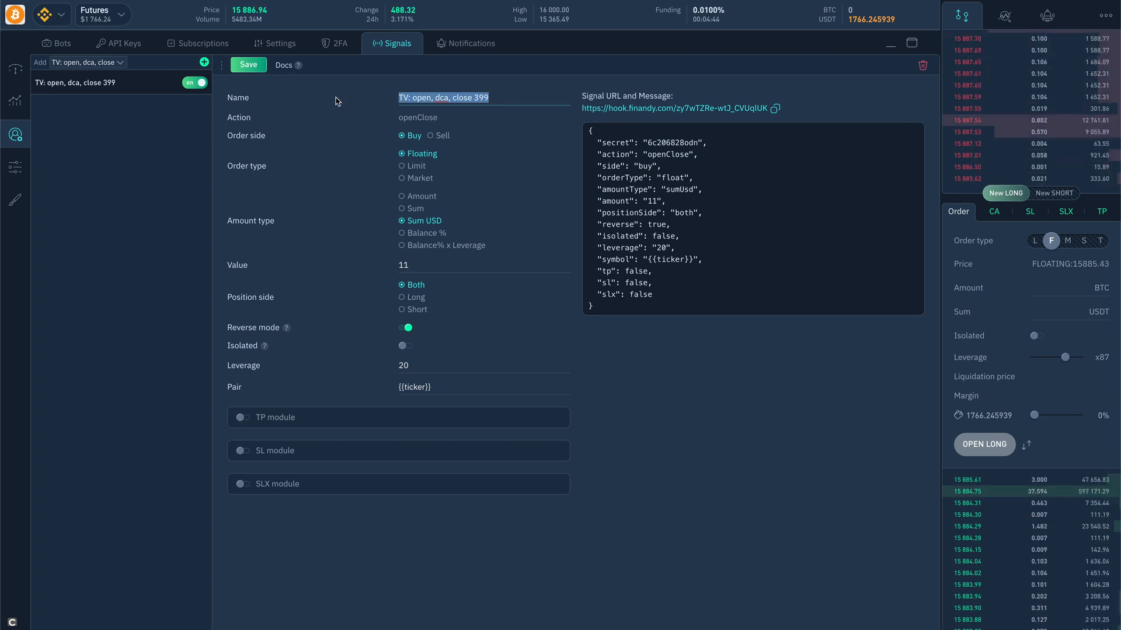
pyautogui.write('BTCUS')
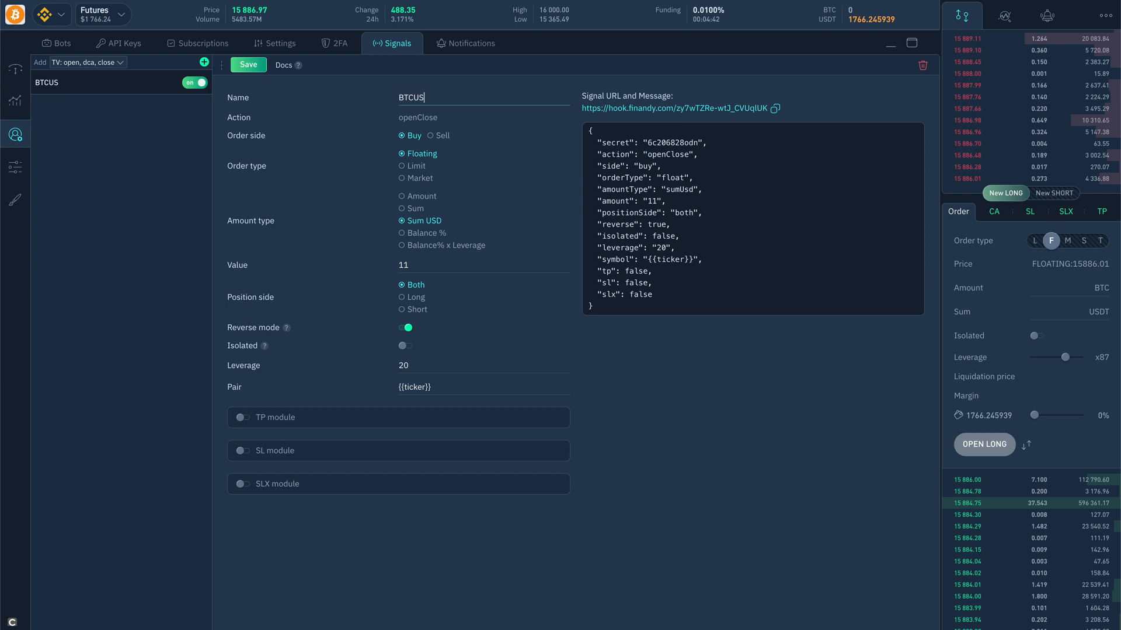
pyautogui.write('DT 1m')
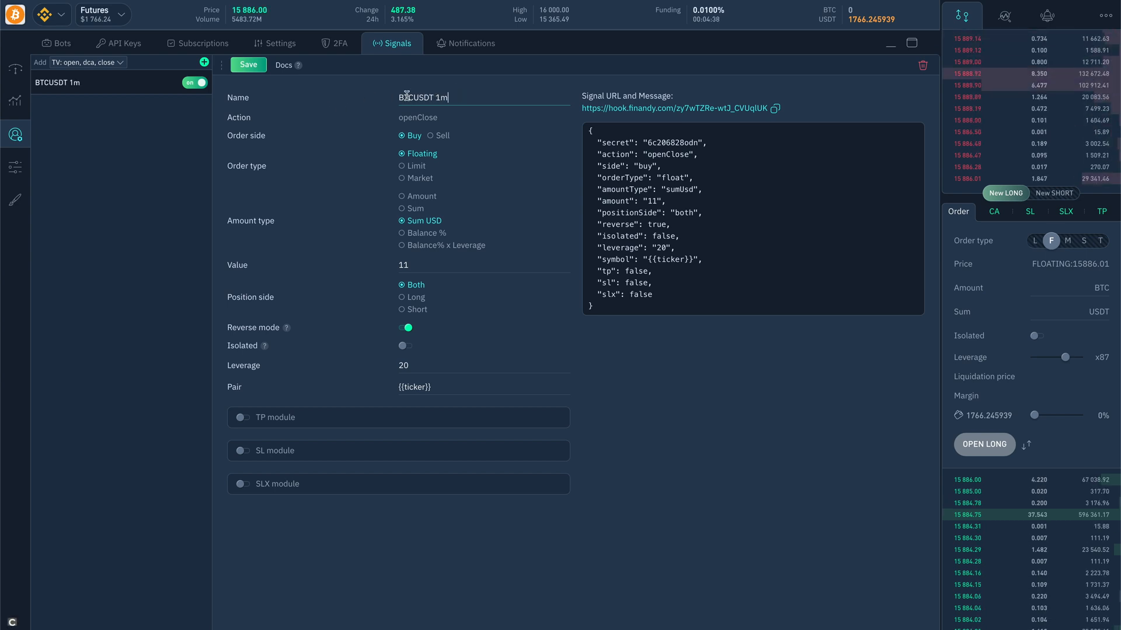
pyautogui.click(255, 121)
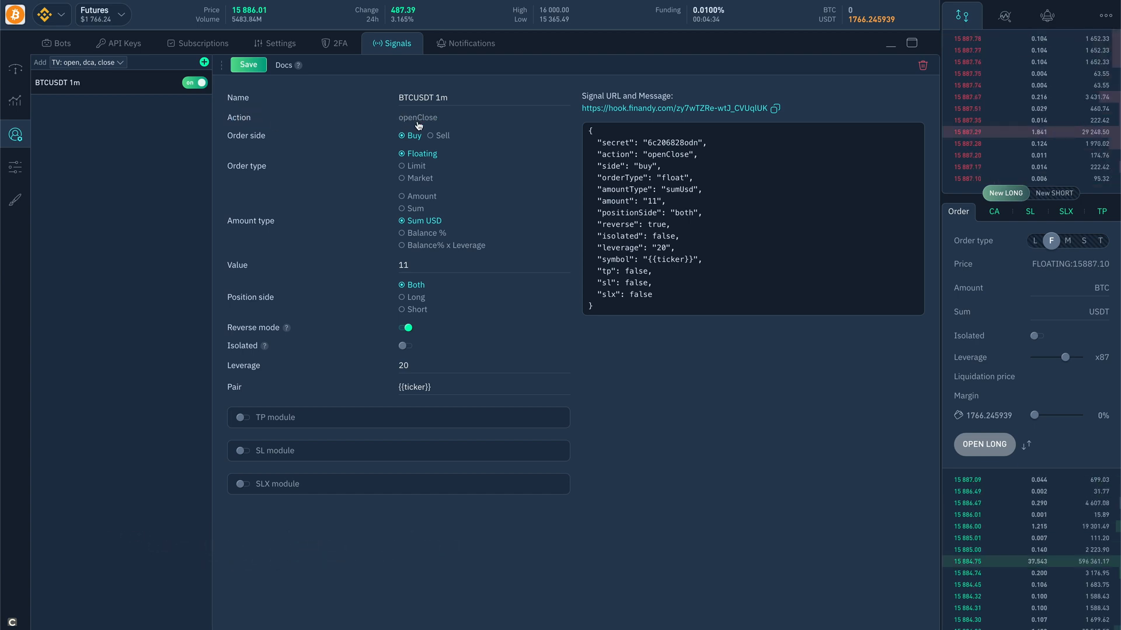
# Toggle the signal's order side between Sell and Buy, checking the side value in the generated message.
pyautogui.moveTo(266, 135)
pyautogui.mouseDown()
pyautogui.moveTo(232, 135)
pyautogui.moveTo(266, 135)
pyautogui.mouseUp()
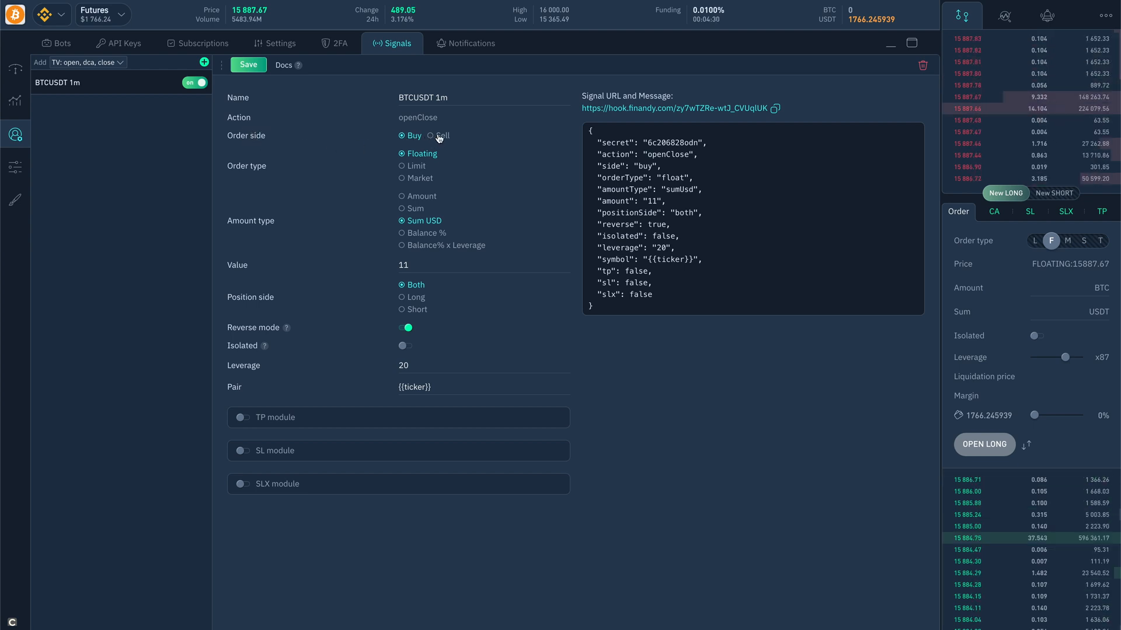
pyautogui.click(439, 136)
pyautogui.moveTo(663, 165)
pyautogui.mouseDown()
pyautogui.moveTo(595, 167)
pyautogui.moveTo(652, 167)
pyautogui.mouseUp()
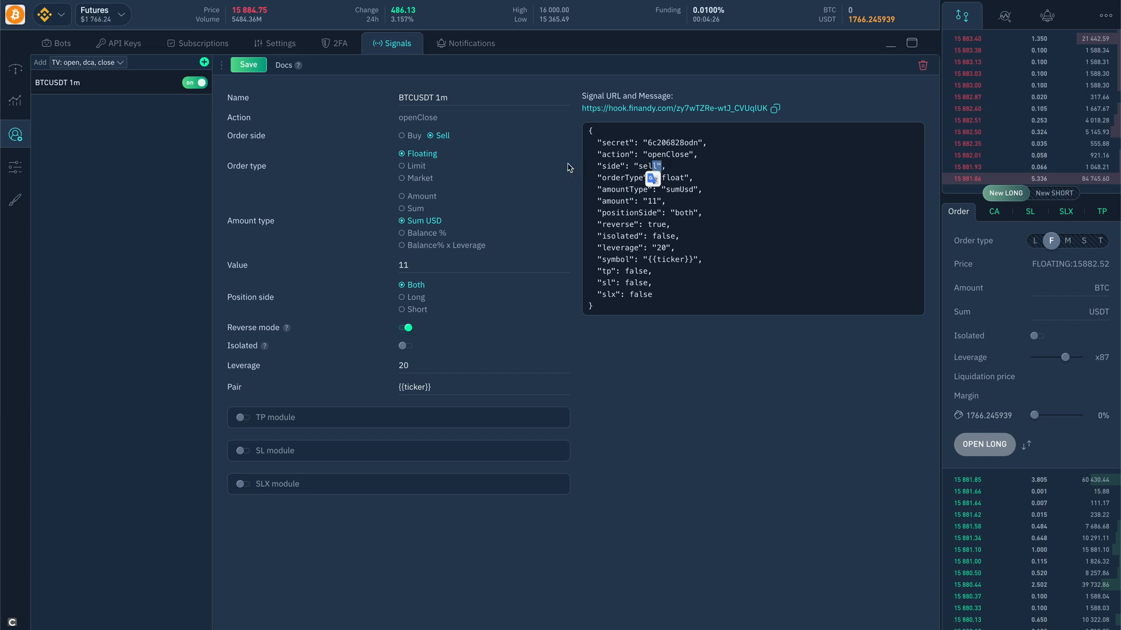
pyautogui.click(416, 136)
pyautogui.click(442, 137)
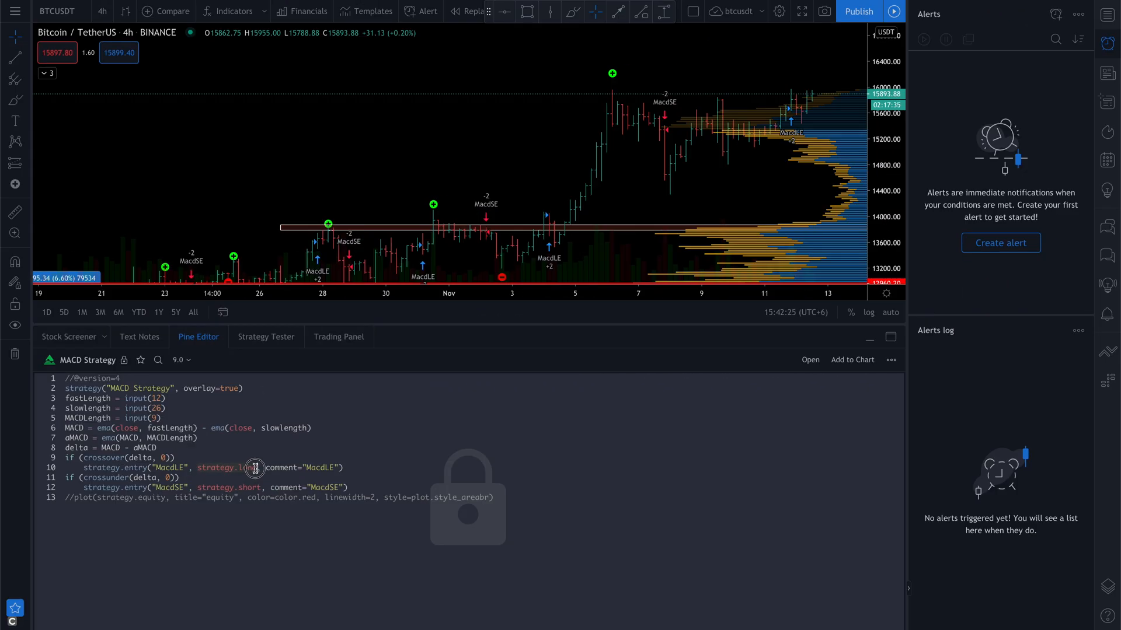
# Switch to TradingView and examine the long and short entry lines of the MACD Strategy script.
pyautogui.moveTo(260, 488)
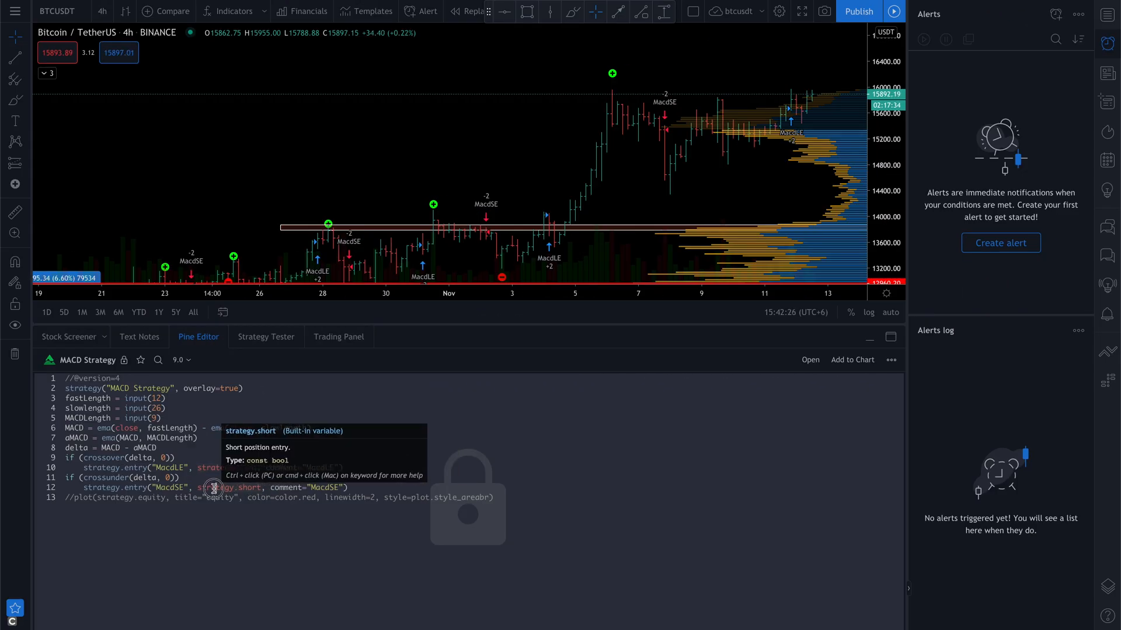
pyautogui.click(216, 459)
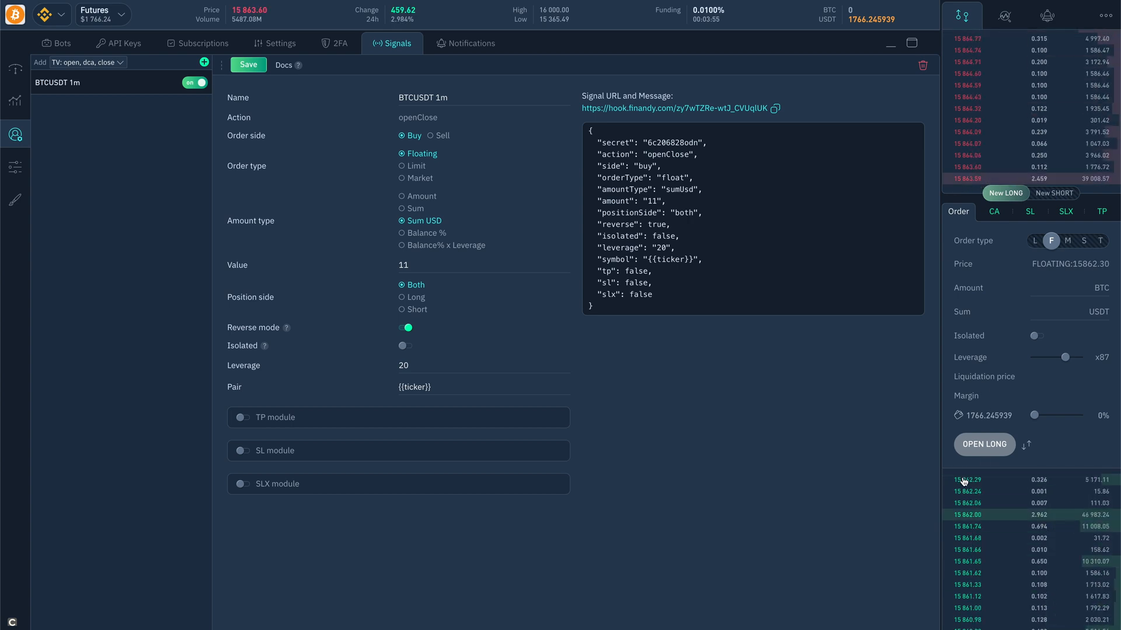
# Back in Finandy, set the signal's order type to Limit with a price of 10000 and check it in the message.
pyautogui.click(416, 166)
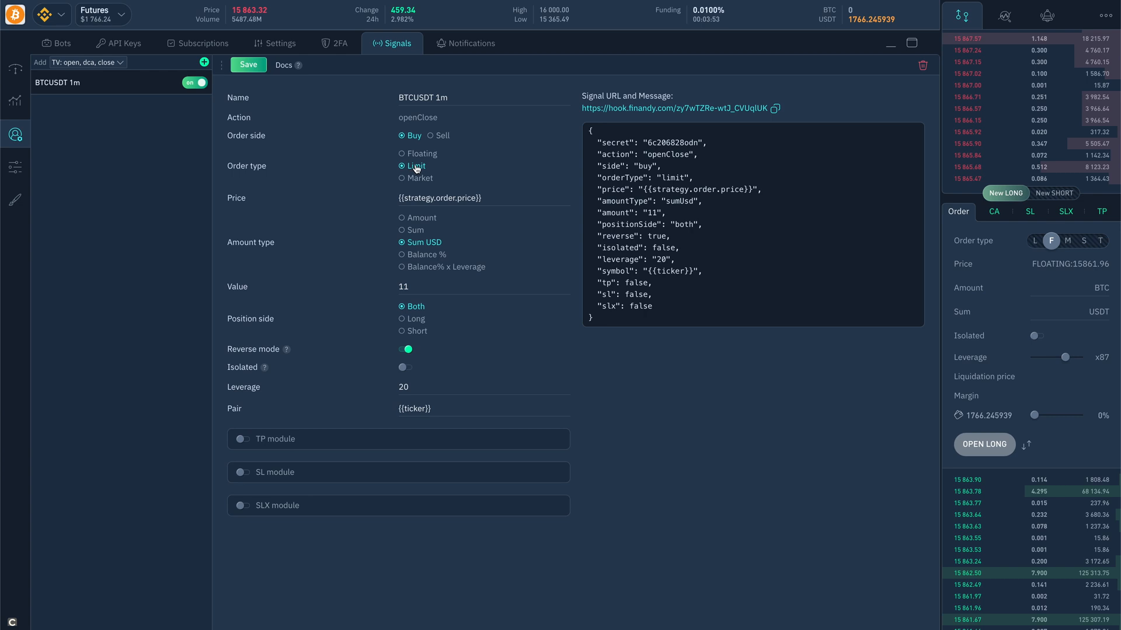
pyautogui.moveTo(486, 197); pyautogui.dragTo(388, 194)
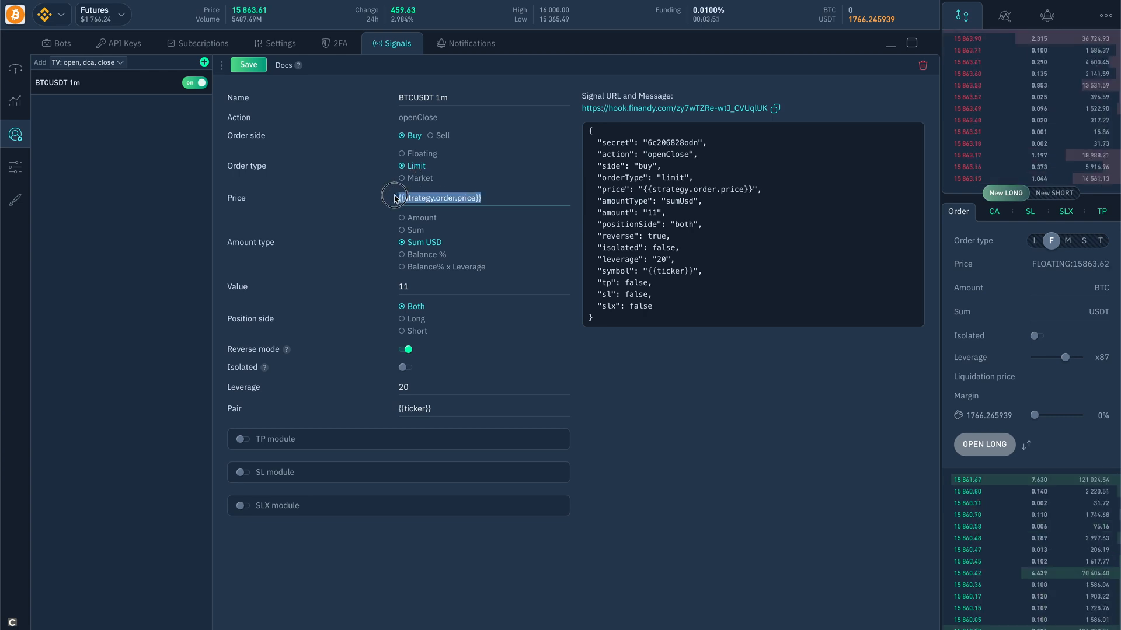
pyautogui.write('10000')
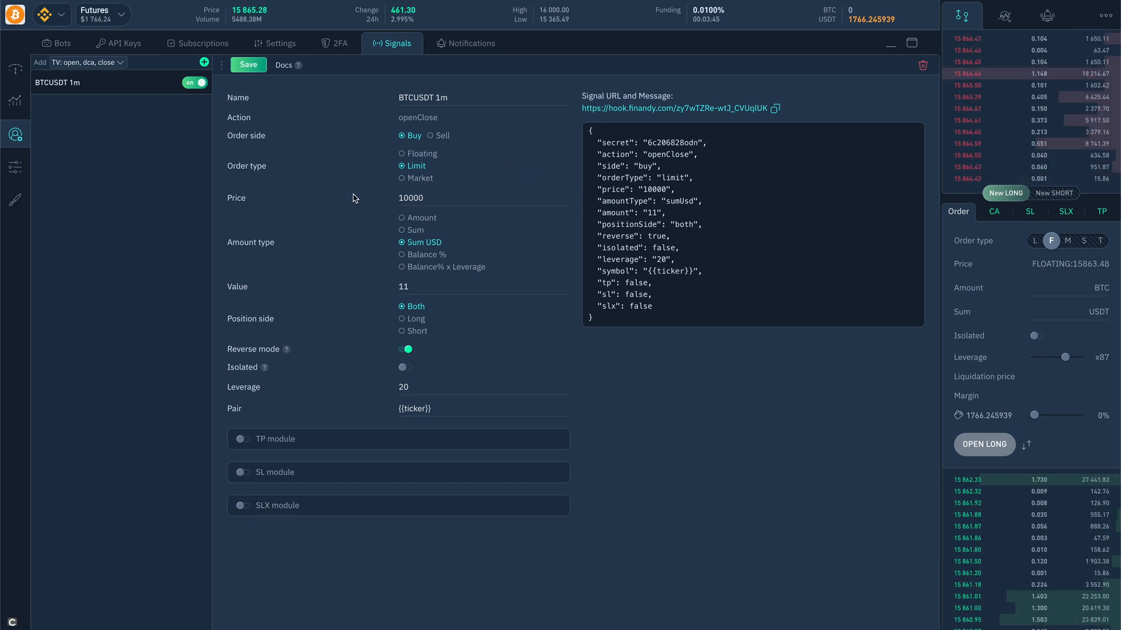
pyautogui.moveTo(675, 192)
pyautogui.mouseDown()
pyautogui.moveTo(595, 189)
pyautogui.moveTo(678, 188)
pyautogui.mouseUp()
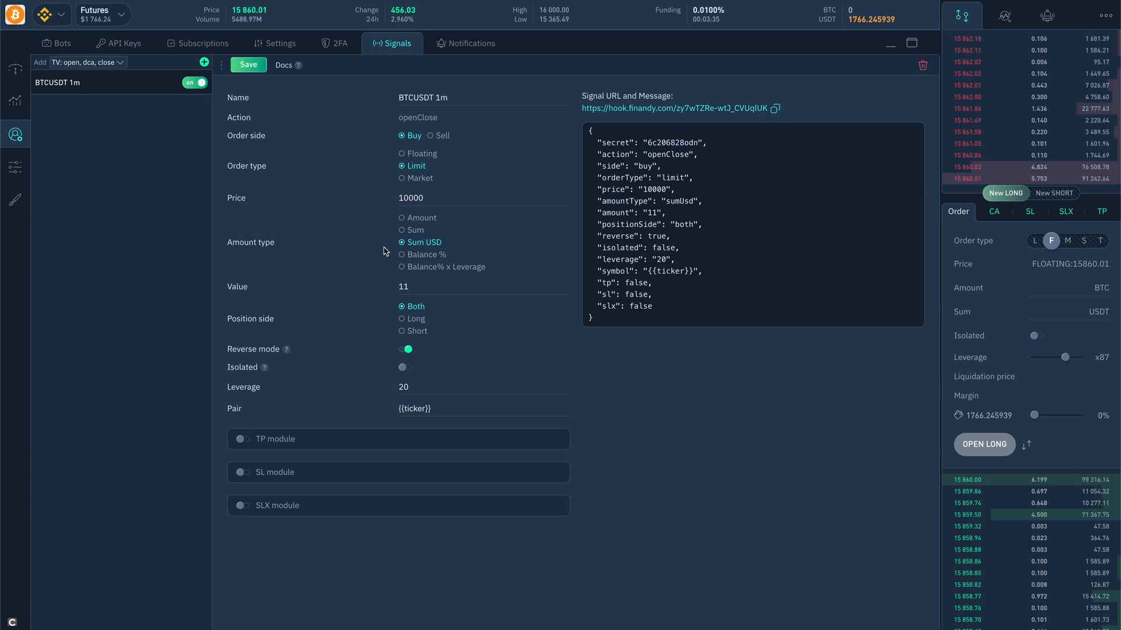
# Set the signal's order type to Market and its amount type to Balance% x Leverage.
pyautogui.click(427, 182)
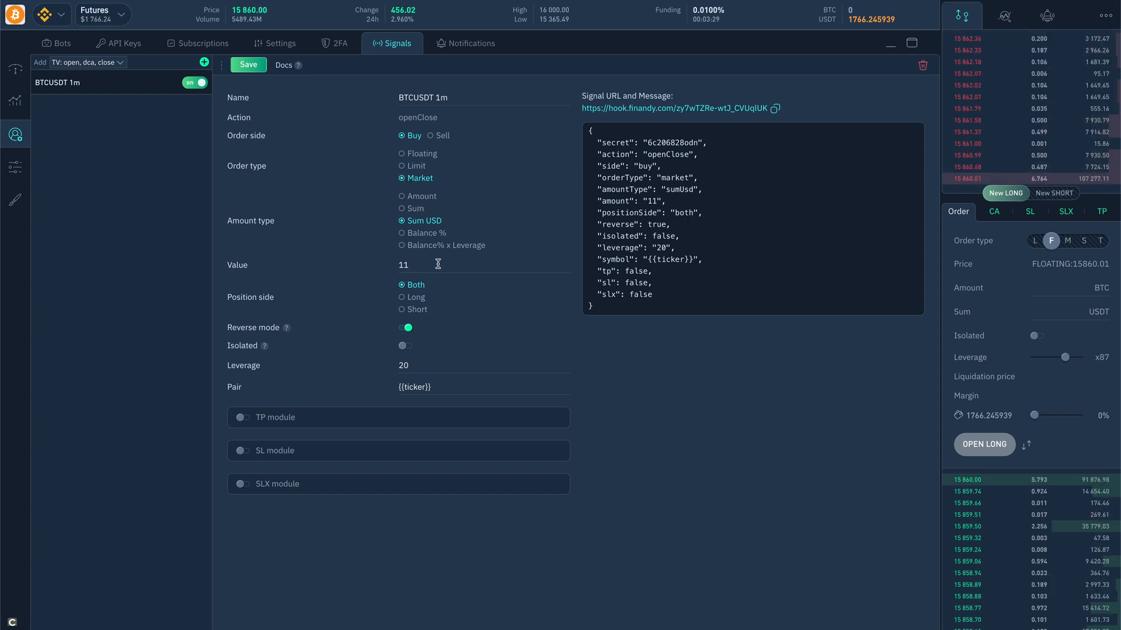
pyautogui.click(419, 200)
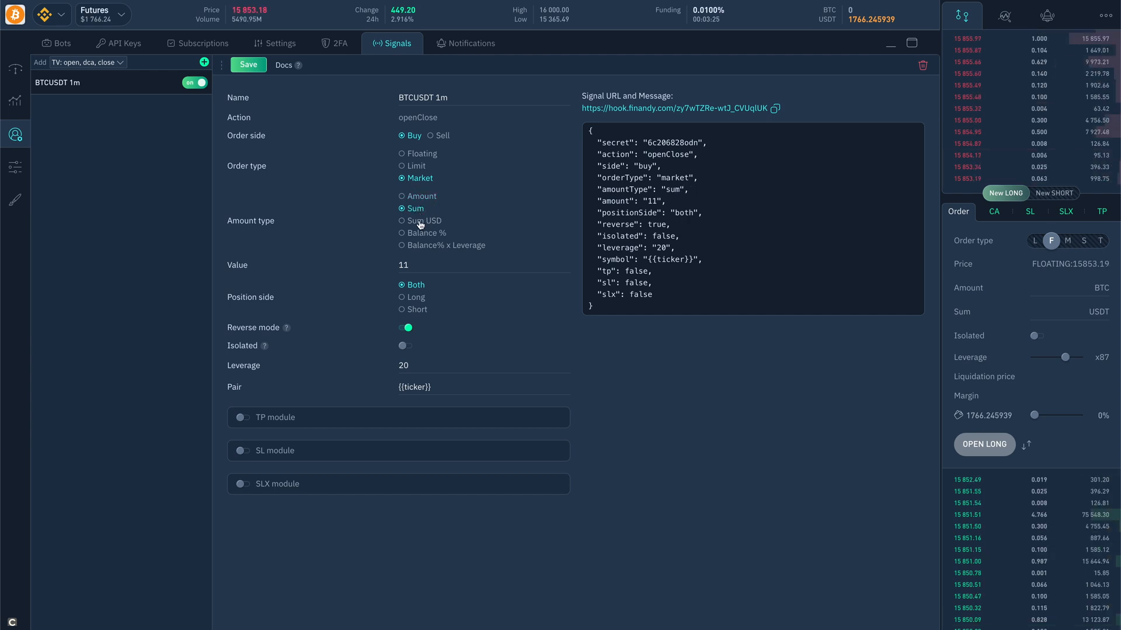
pyautogui.click(425, 222)
pyautogui.doubleClick(422, 233)
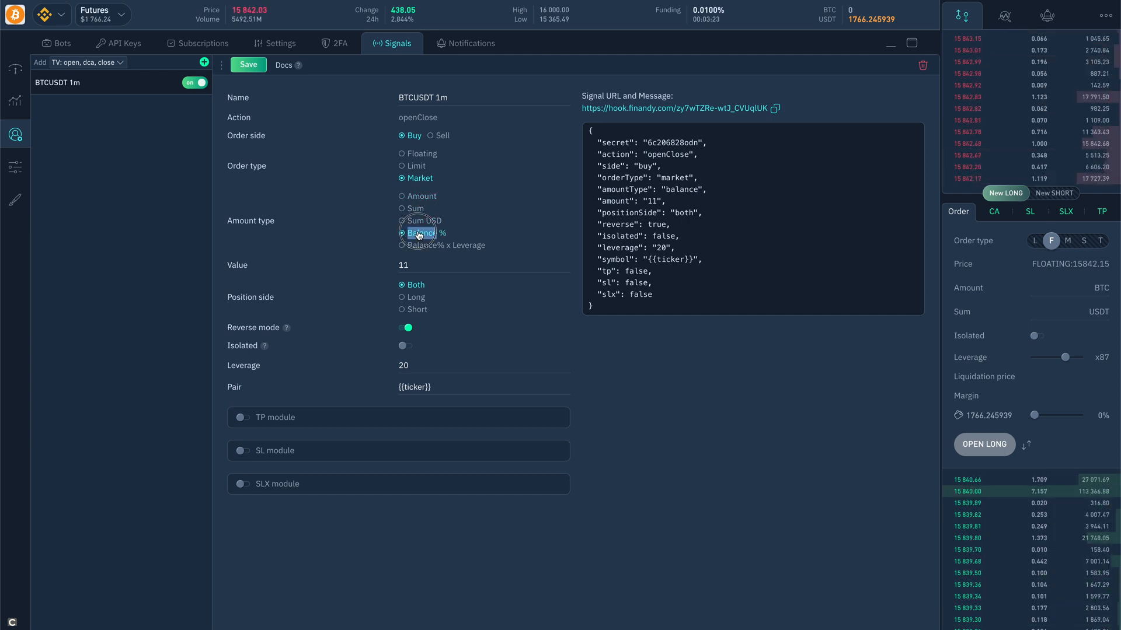
pyautogui.click(395, 235)
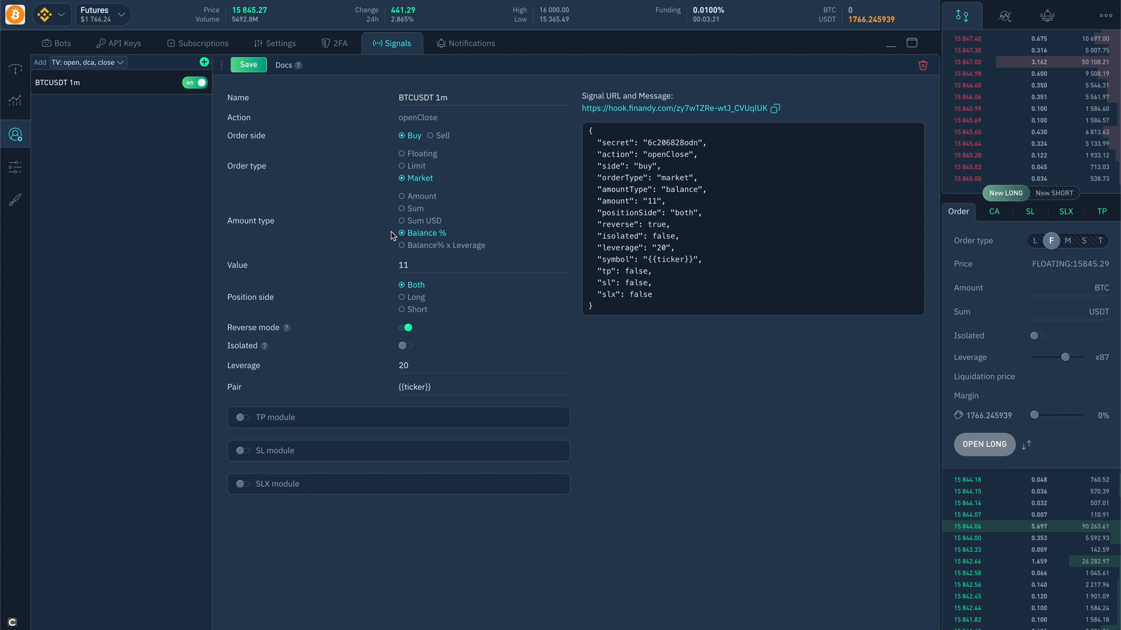
pyautogui.click(430, 245)
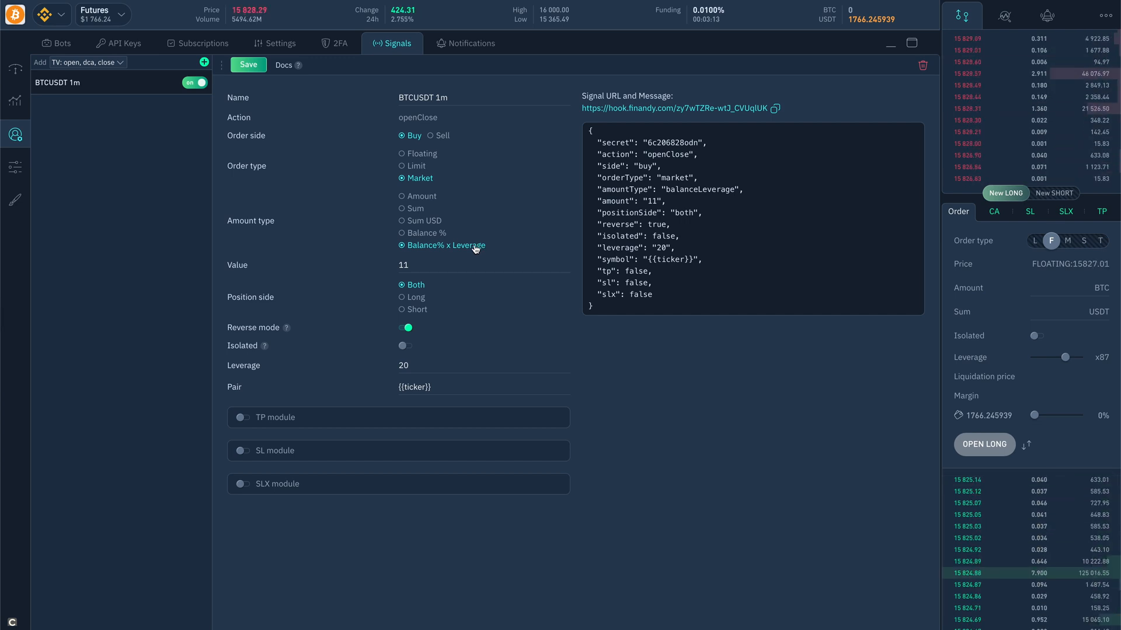
# Set the signal's order value to 100.
pyautogui.moveTo(412, 265); pyautogui.dragTo(398, 265)
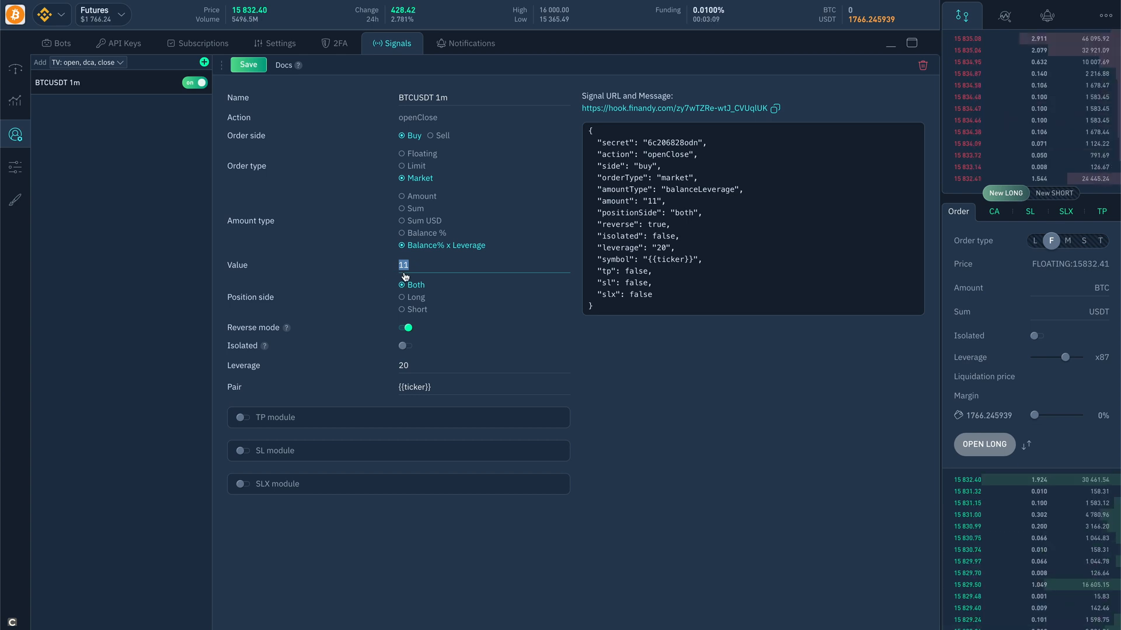
pyautogui.write('100')
pyautogui.click(340, 260)
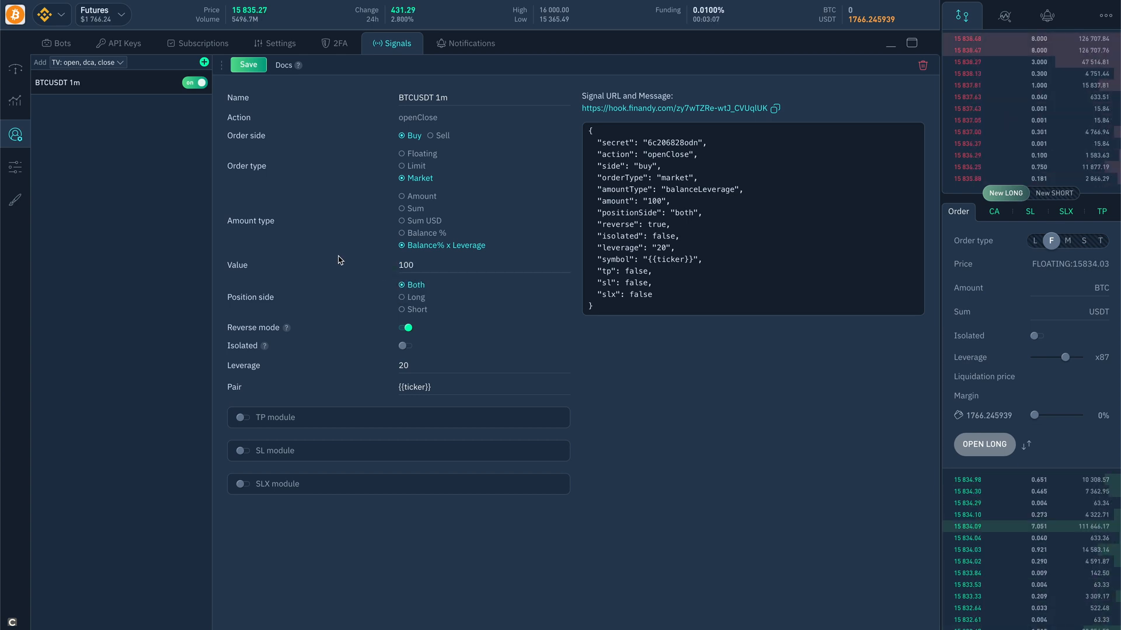
# Set the signal's order value to 11.
pyautogui.click(429, 265)
pyautogui.hotkey('ctrl', 'a')
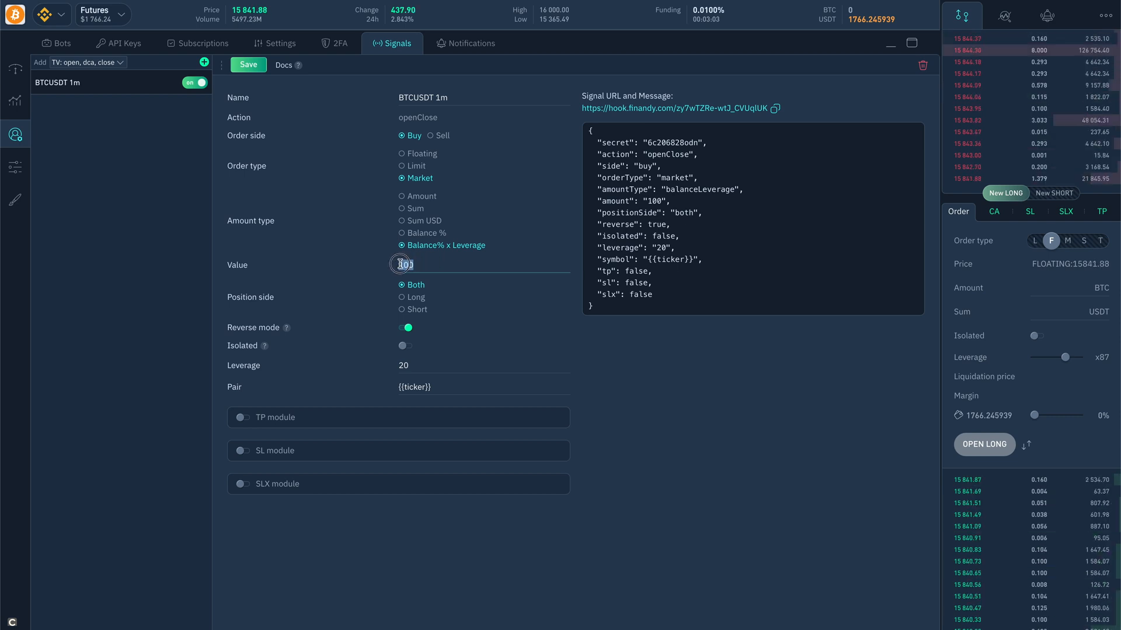
pyautogui.write('11')
pyautogui.click(374, 269)
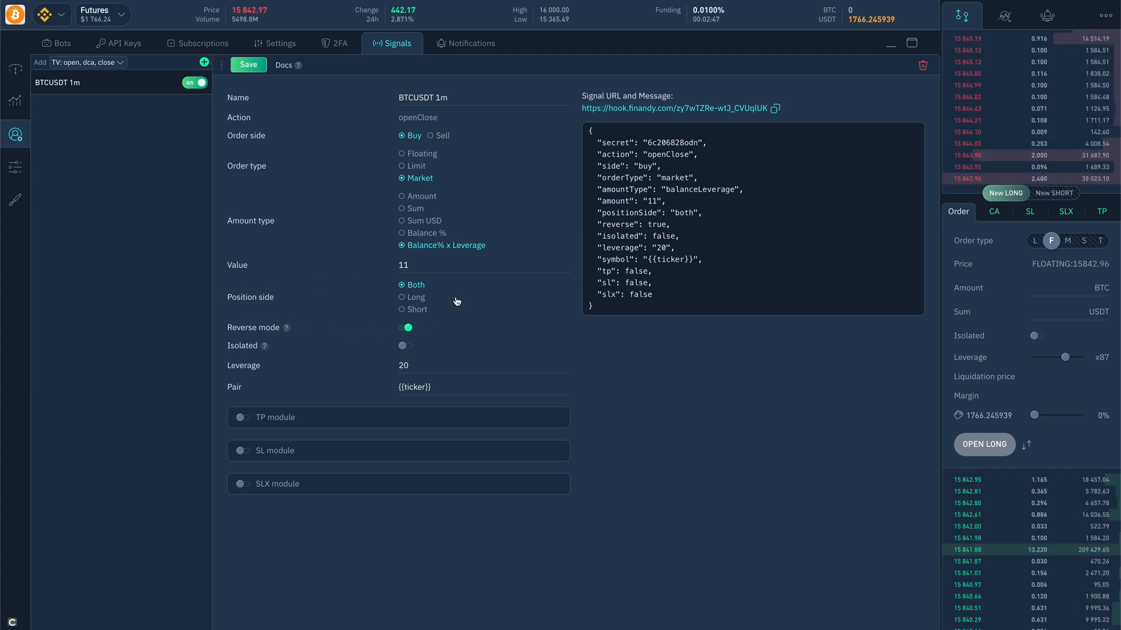
# Switch the signal's position side between Long and Both, ending on Long, and set the order side to Sell.
pyautogui.click(415, 298)
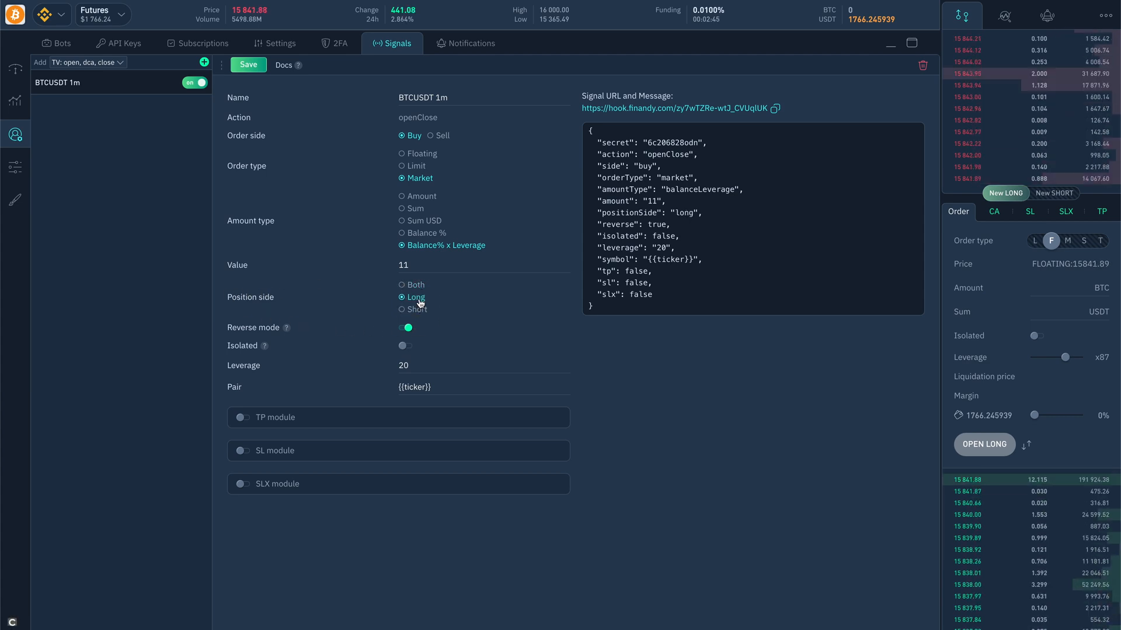
pyautogui.click(421, 285)
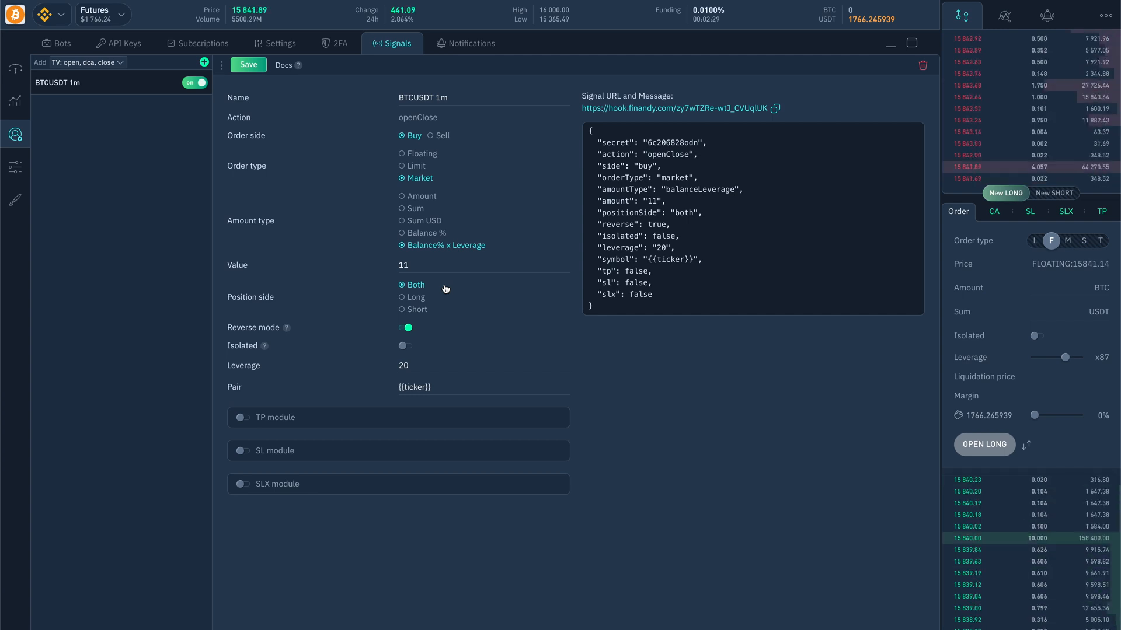
pyautogui.click(422, 300)
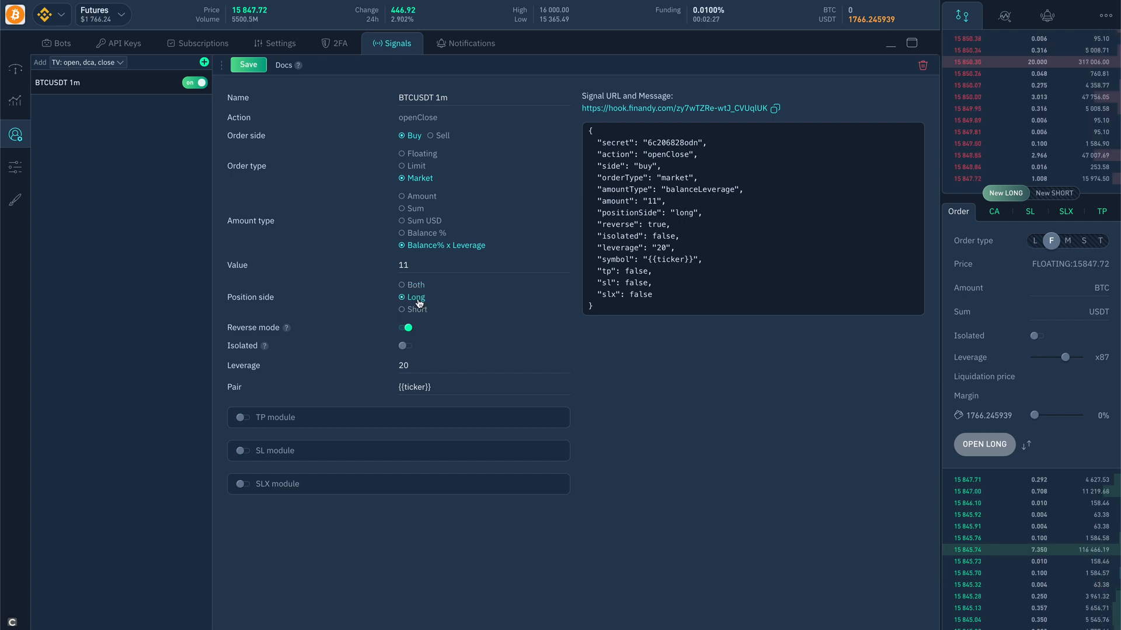
pyautogui.click(441, 136)
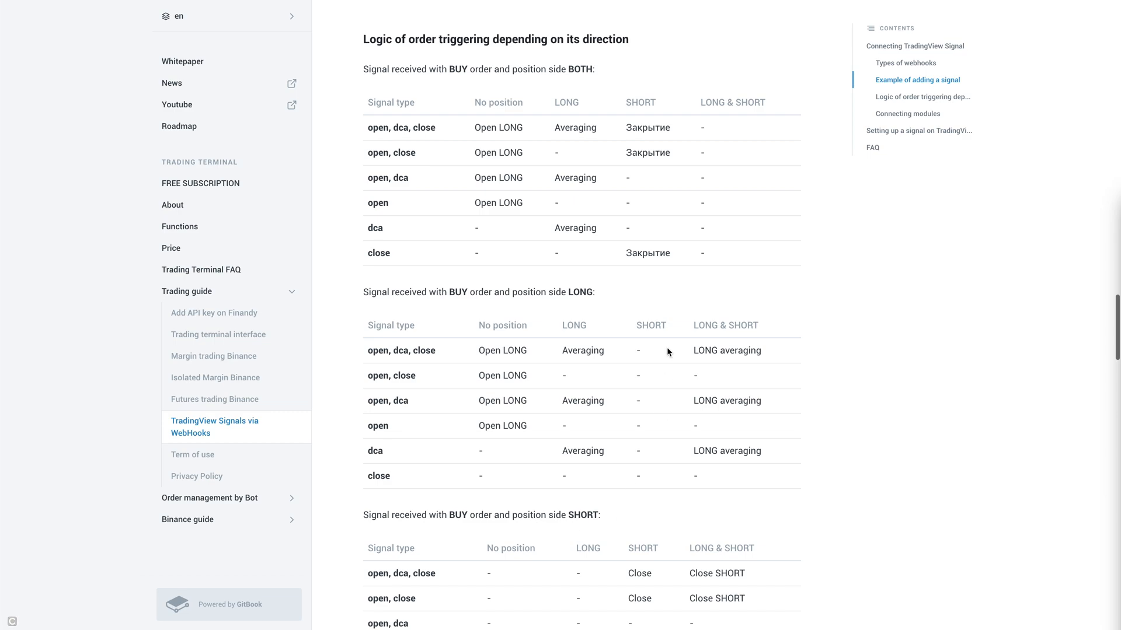
# Read the documentation tables on order triggering for each order side, position side and signal type.
pyautogui.scroll(-8, 628, 279)
pyautogui.scroll(-10, 628, 279)
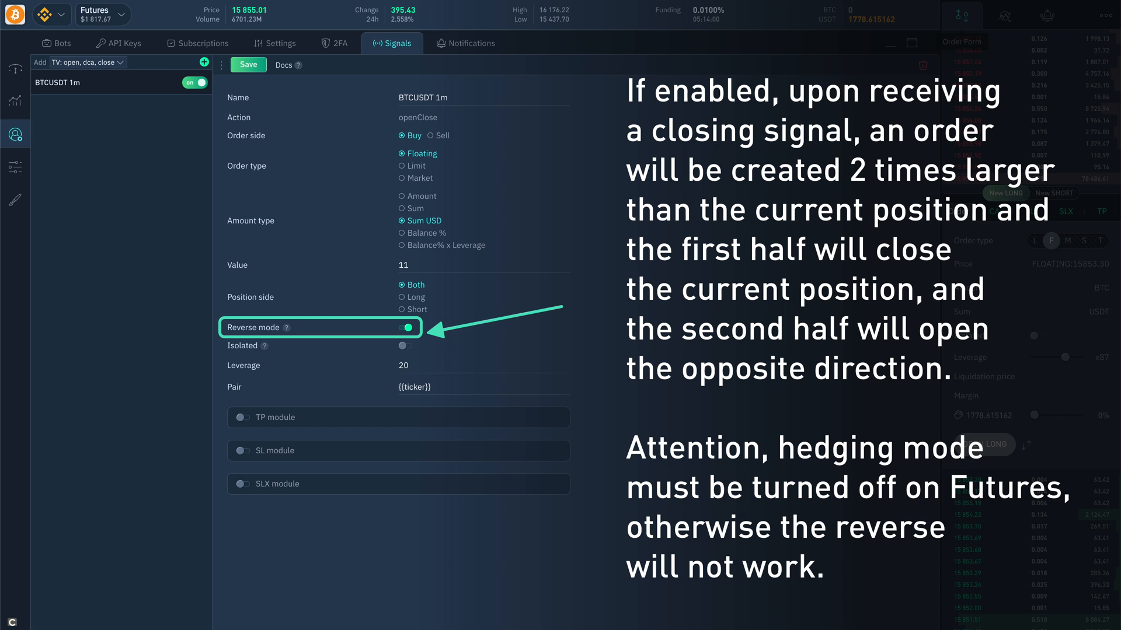
# Back in Finandy, read the help for the Isolated option and toggle it on and off again.
pyautogui.moveTo(265, 347)
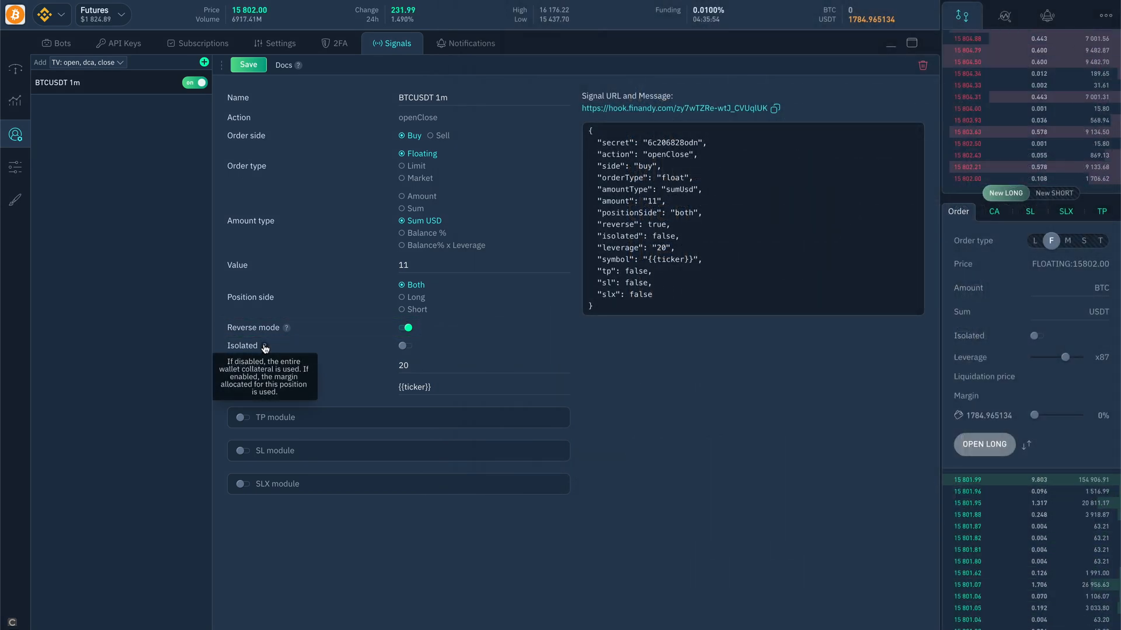
pyautogui.click(407, 346)
pyautogui.click(408, 347)
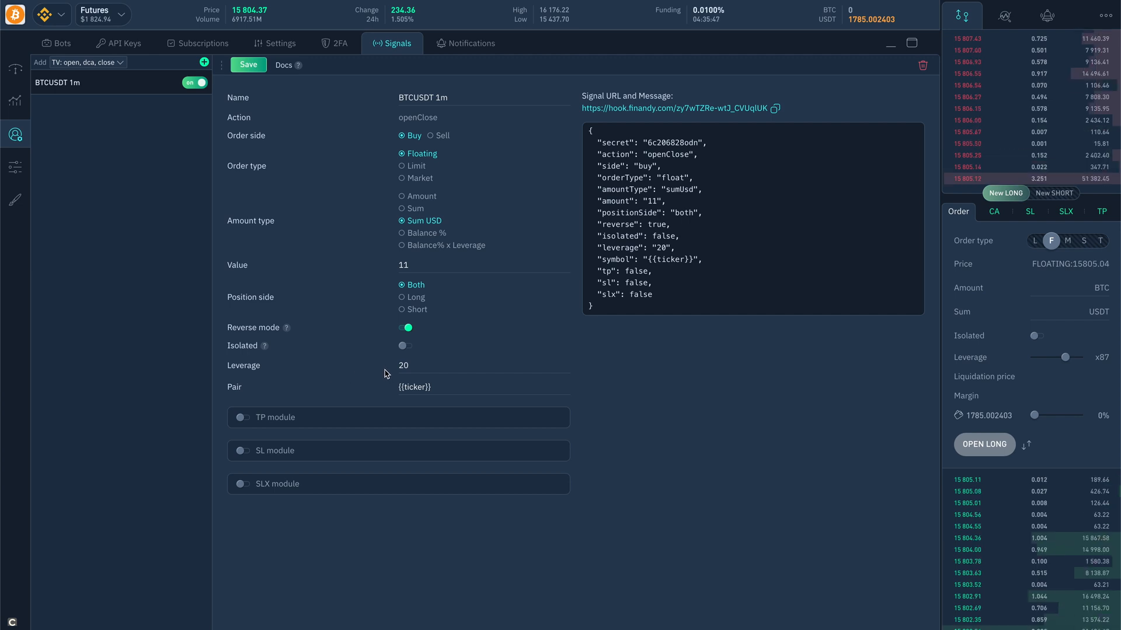
# Try leverage values of 50, 1, 20 and 100 for the signal, ending at 20.
pyautogui.doubleClick(408, 367)
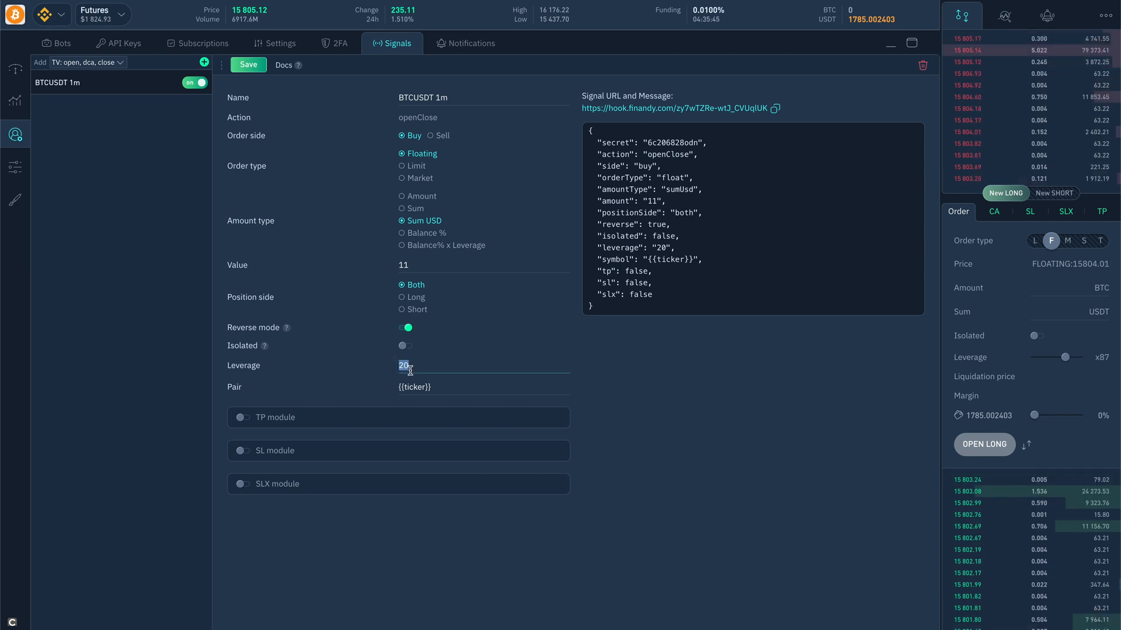
pyautogui.write('50')
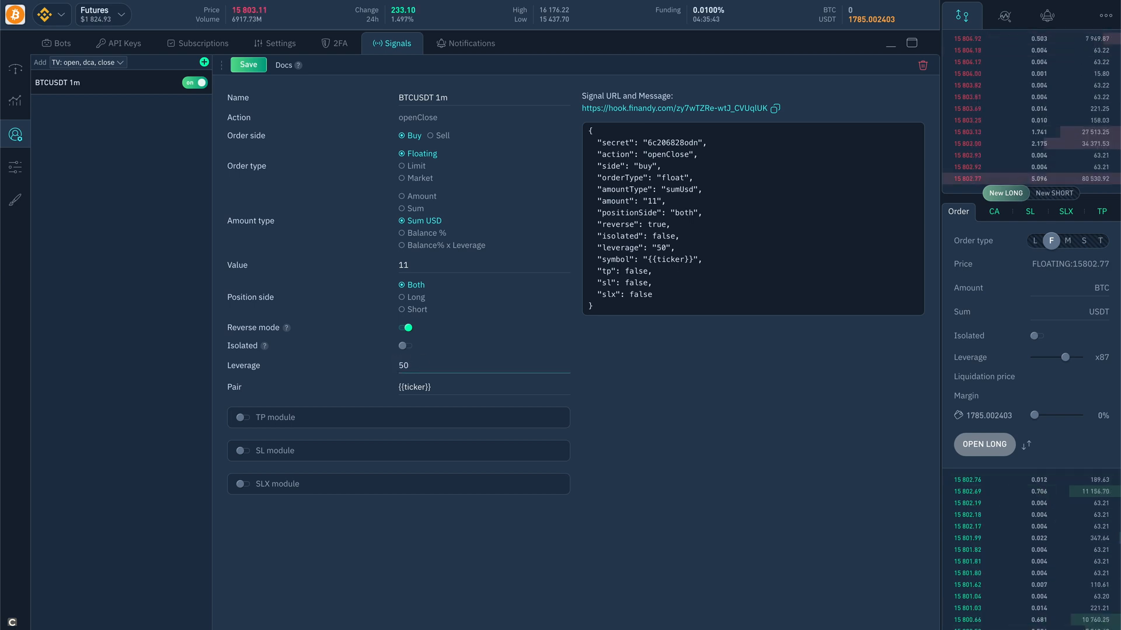
pyautogui.press('BackSpace')
pyautogui.press('BackSpace')
pyautogui.write('1')
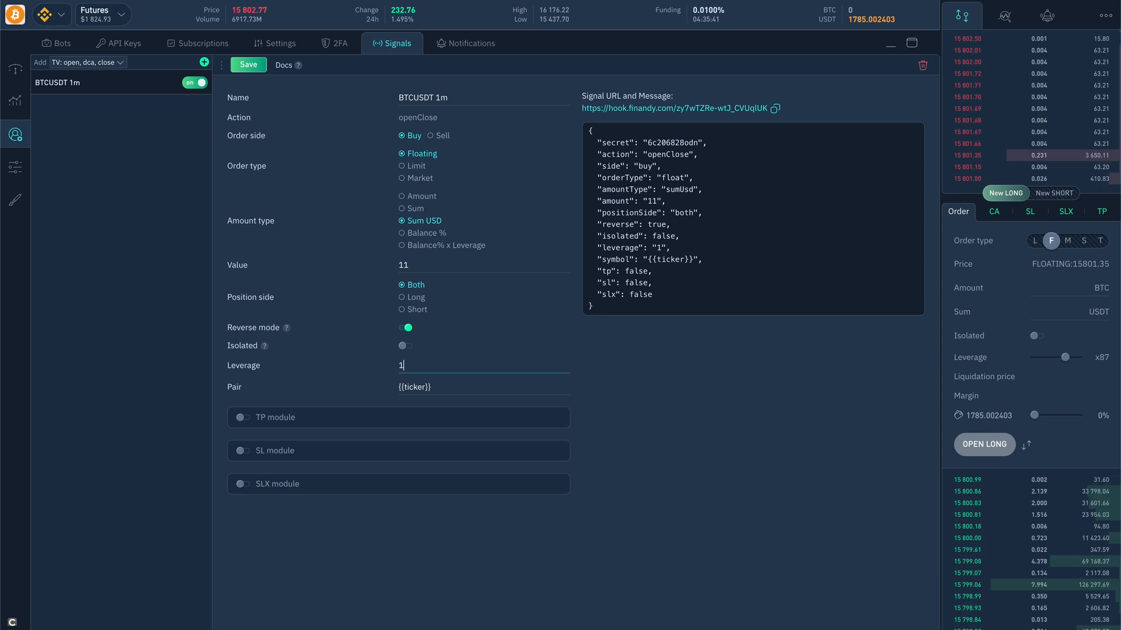
pyautogui.press('BackSpace')
pyautogui.write('20')
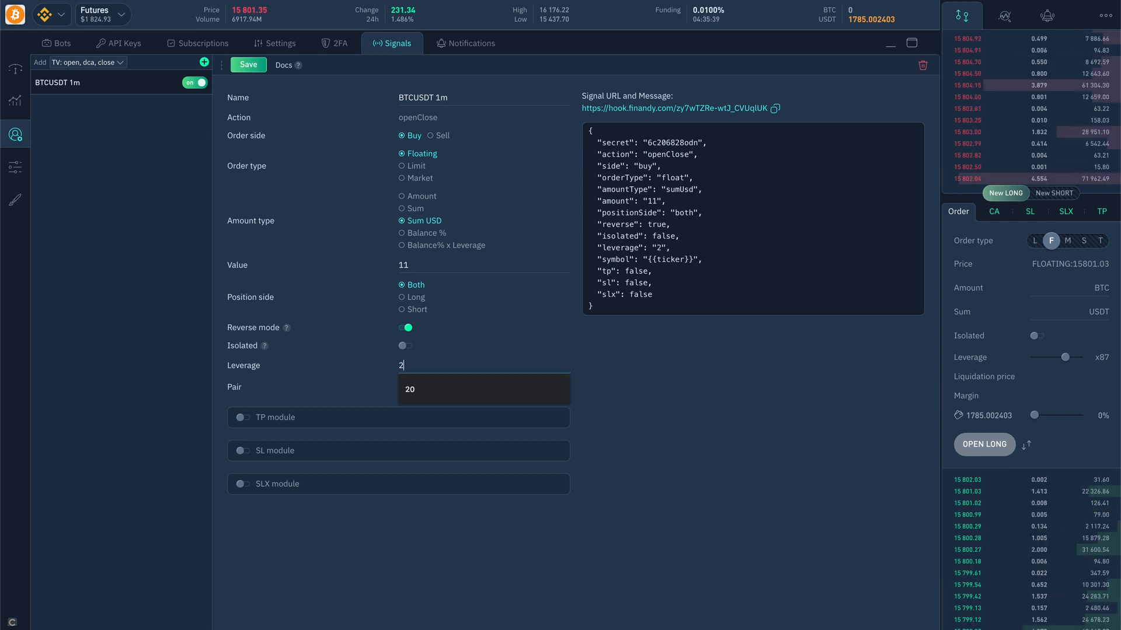
pyautogui.press('BackSpace')
pyautogui.press('BackSpace')
pyautogui.write('100')
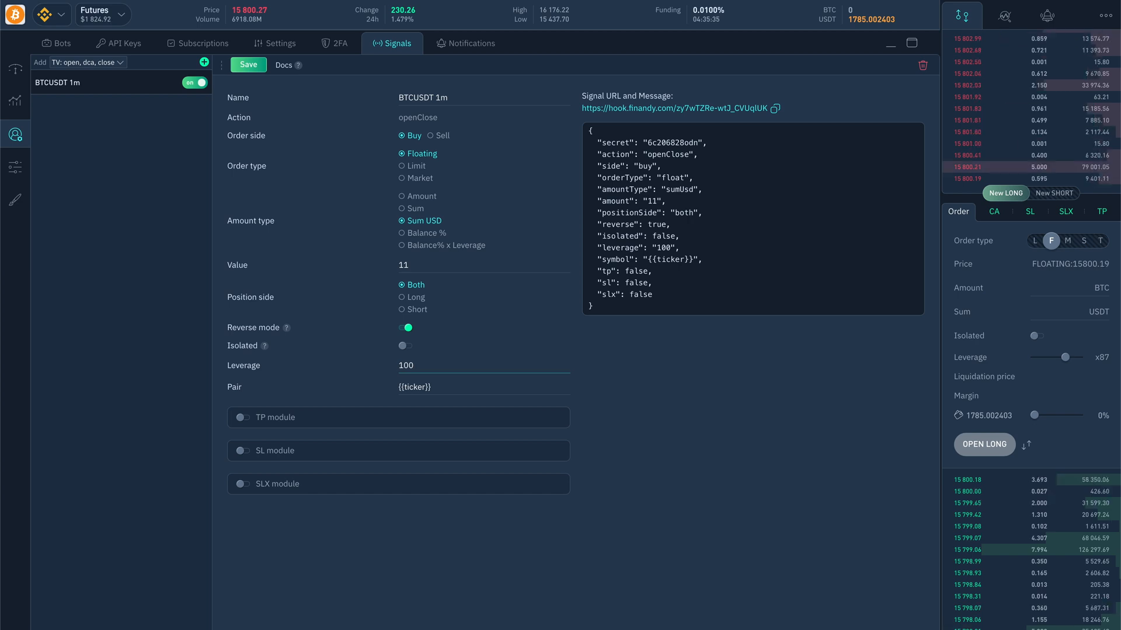
pyautogui.doubleClick(409, 365)
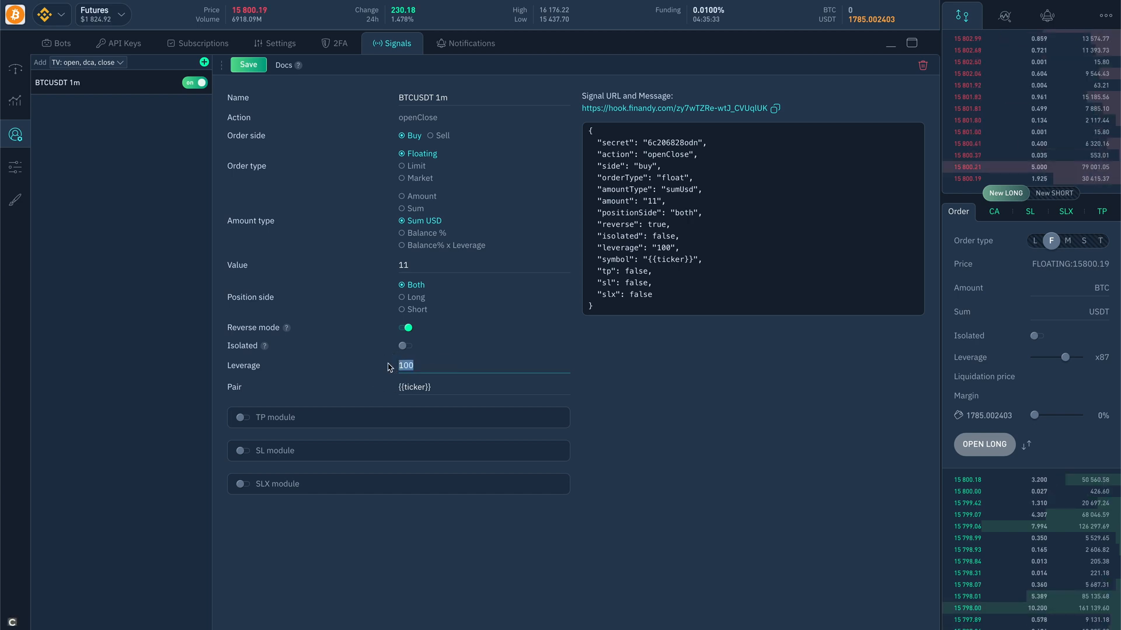
pyautogui.write('20')
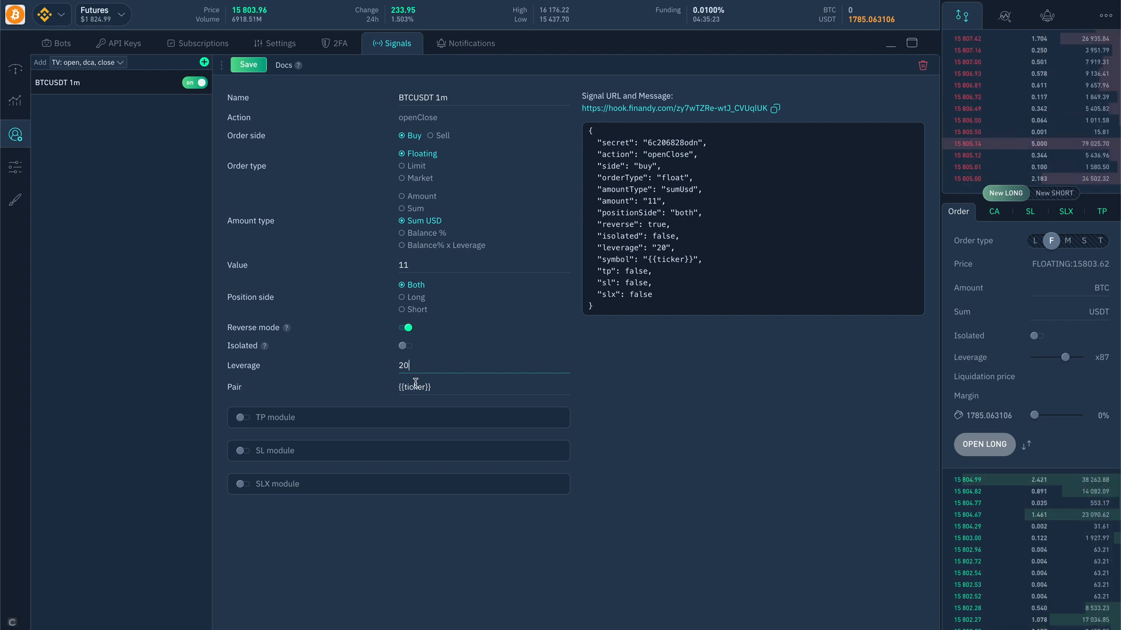
# Replace the {{ticker}} placeholder in the signal's pair with BTCUSDT.
pyautogui.click(443, 387)
pyautogui.moveTo(443, 386); pyautogui.dragTo(384, 388)
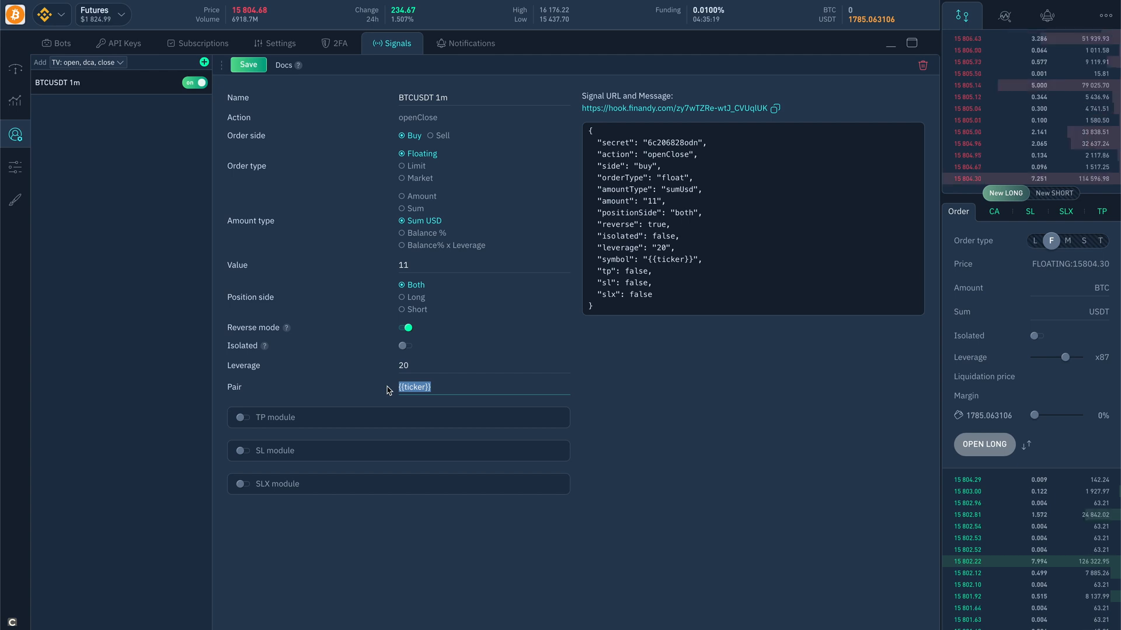
pyautogui.write('BTC')
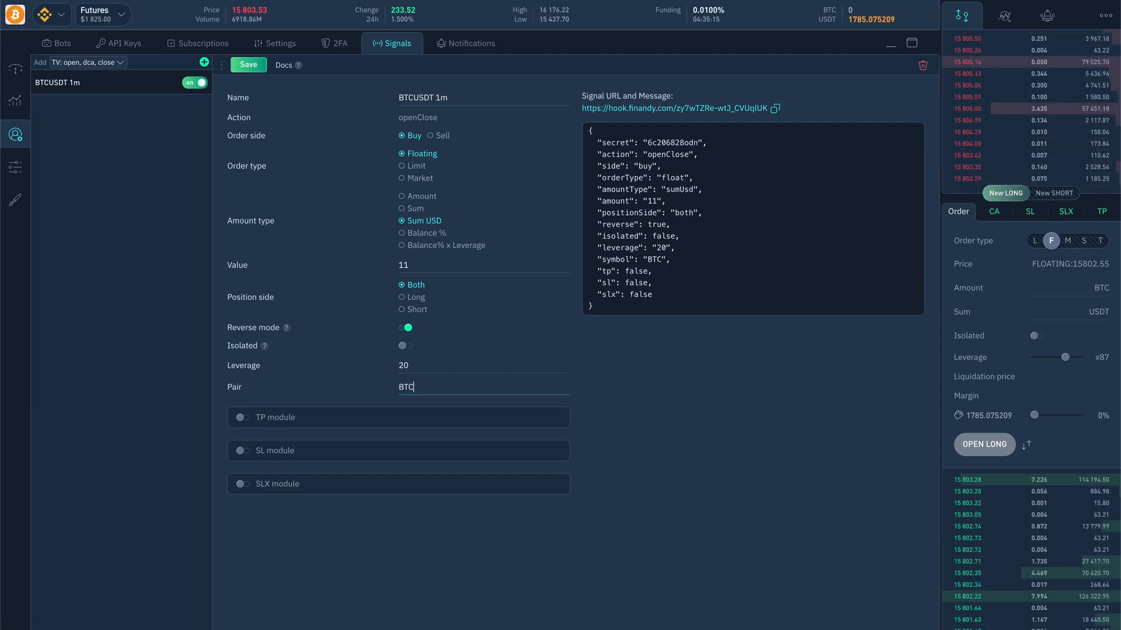
pyautogui.write('US')
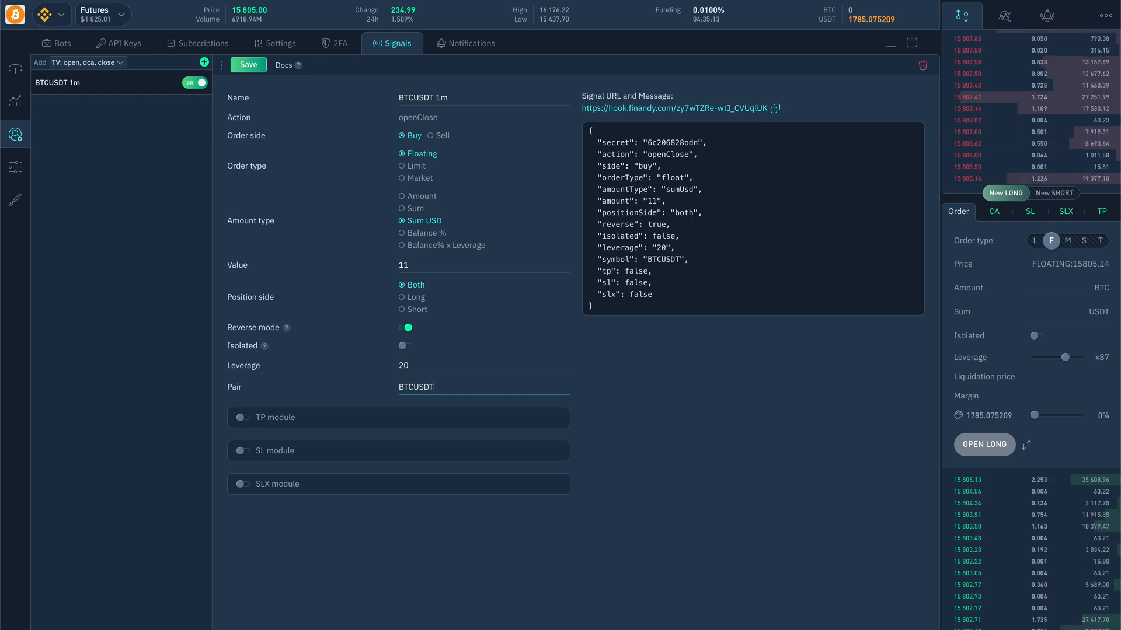
pyautogui.write('DT')
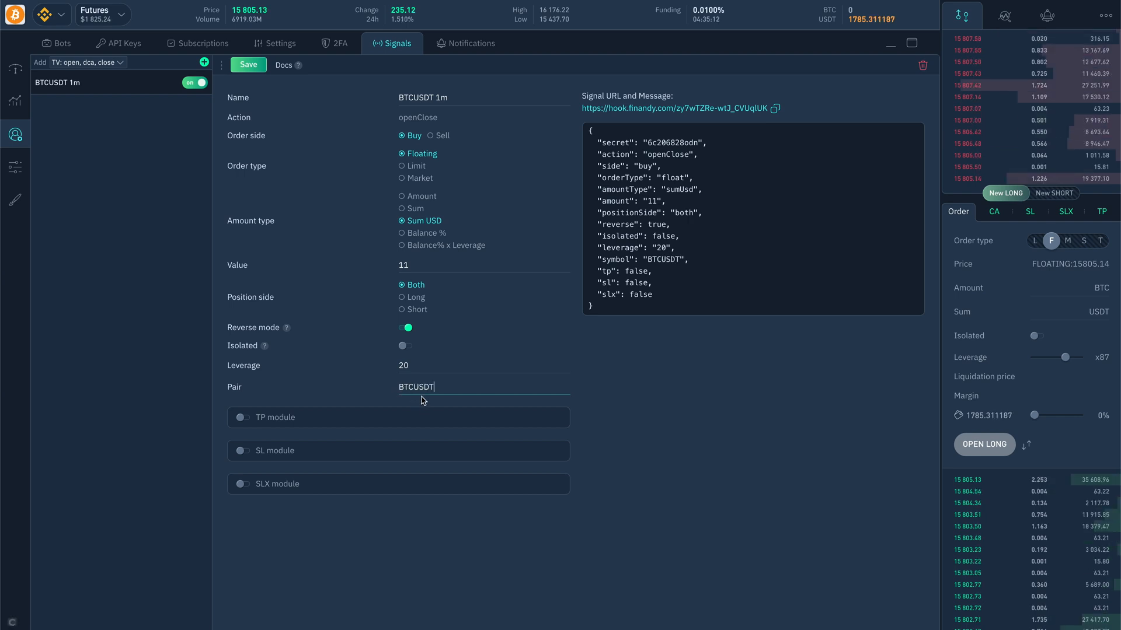
# Enable the TP module and set its number of take-profit orders to 8.
pyautogui.click(311, 420)
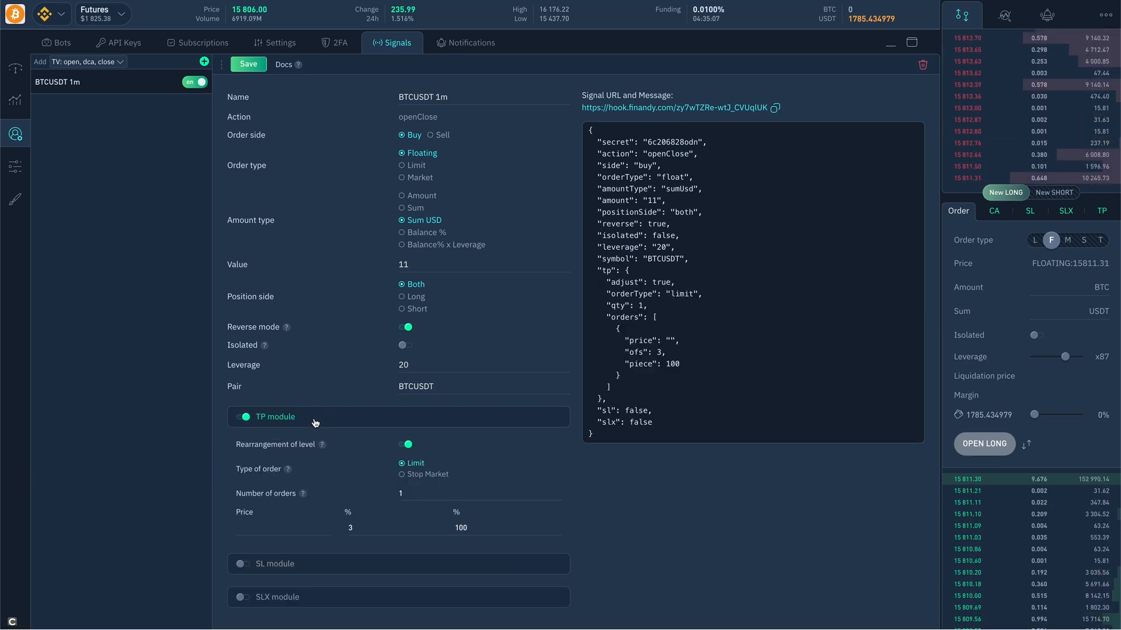
pyautogui.click(399, 493)
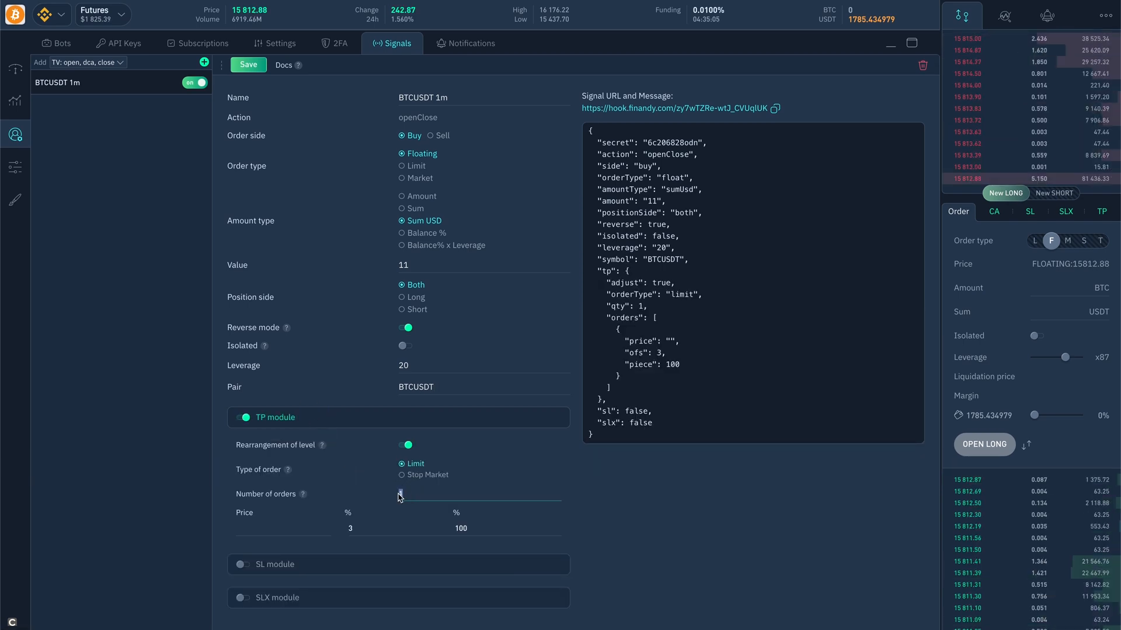
pyautogui.write('8')
pyautogui.press('BackSpace')
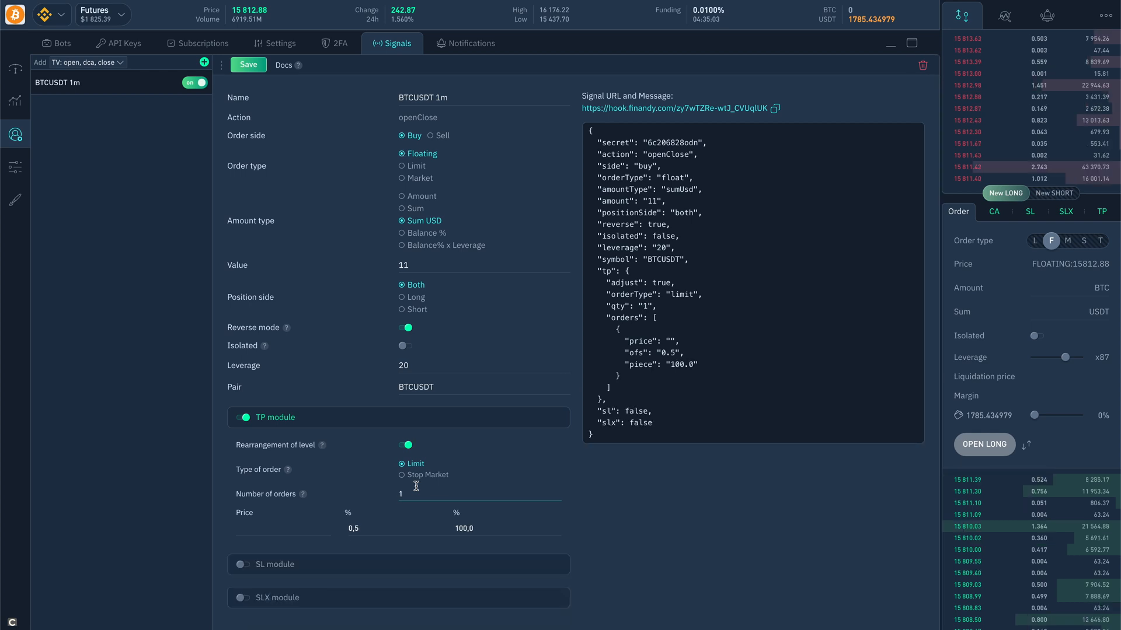
pyautogui.write('8')
# Enable the SL module with the Stop Market order type, and enable the SLX module.
pyautogui.scroll(-3, 362, 506)
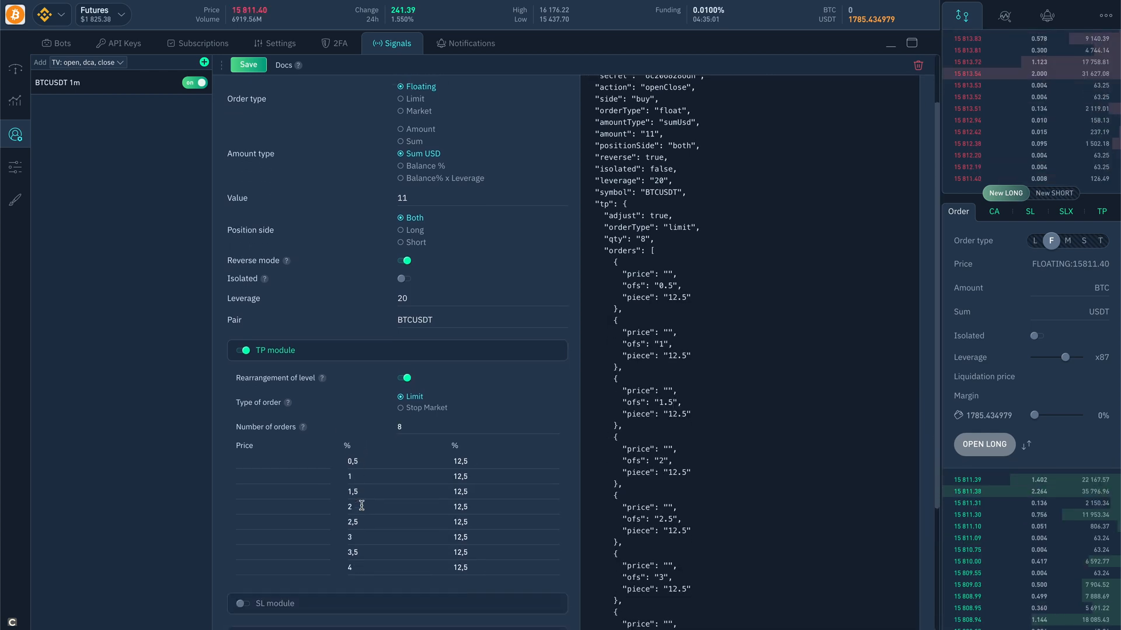
pyautogui.click(308, 519)
pyautogui.scroll(-3, 379, 490)
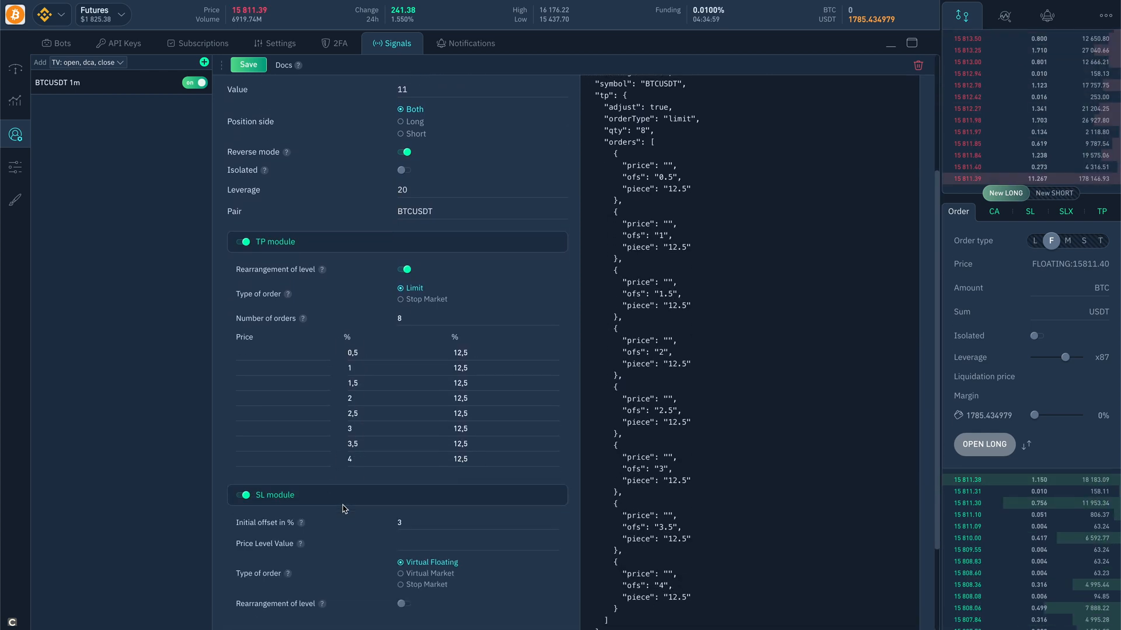
pyautogui.click(415, 453)
pyautogui.click(416, 463)
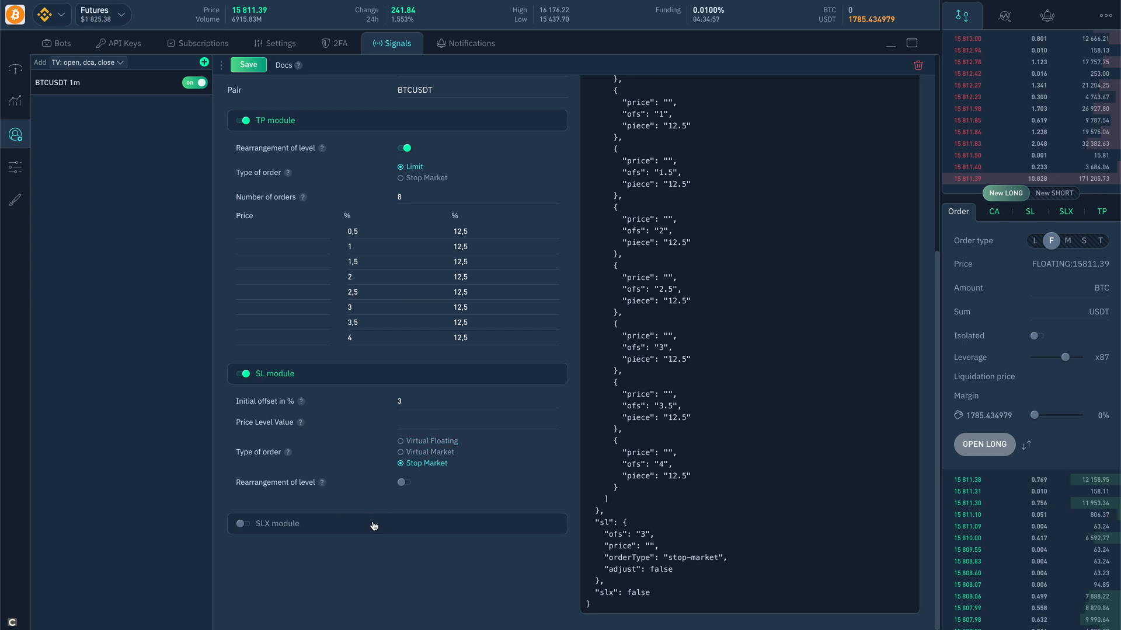
pyautogui.click(358, 519)
pyautogui.scroll(-1, 358, 519)
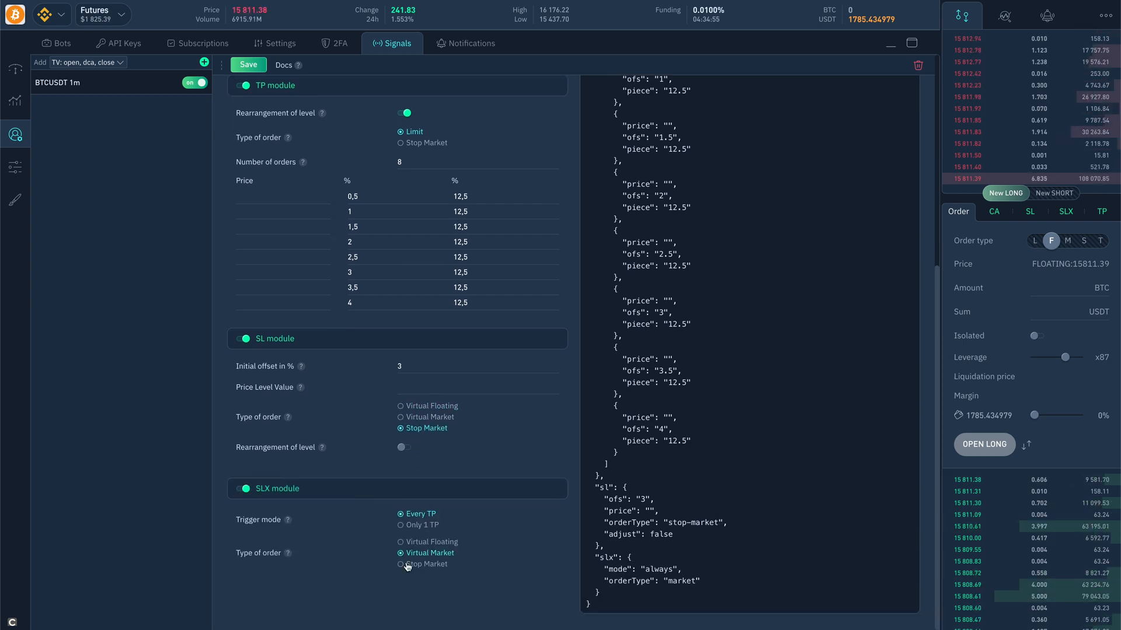
# Review the TP, SL and SLX settings in the signal message and set the number of TP orders to 1.
pyautogui.scroll(4, 653, 361)
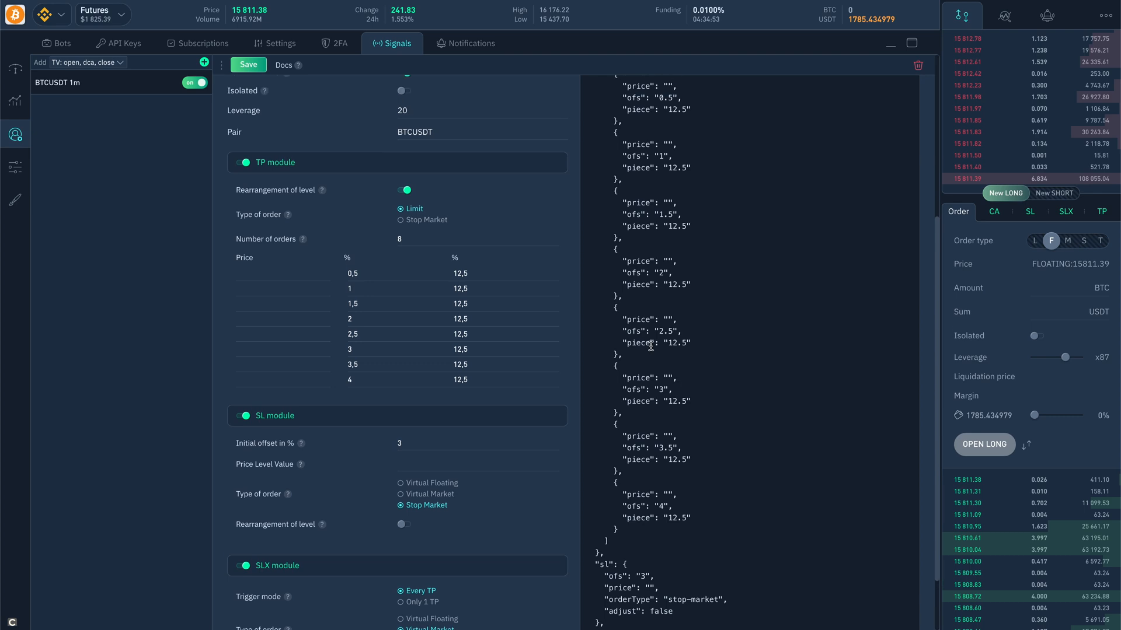
pyautogui.scroll(-1, 652, 349)
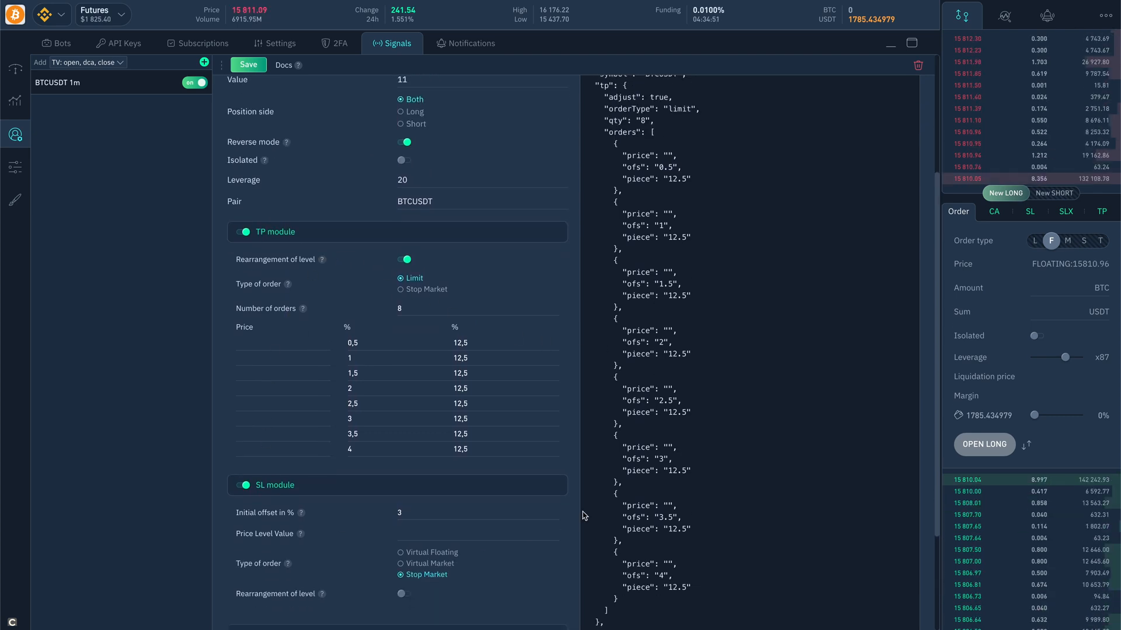
pyautogui.scroll(-2, 402, 335)
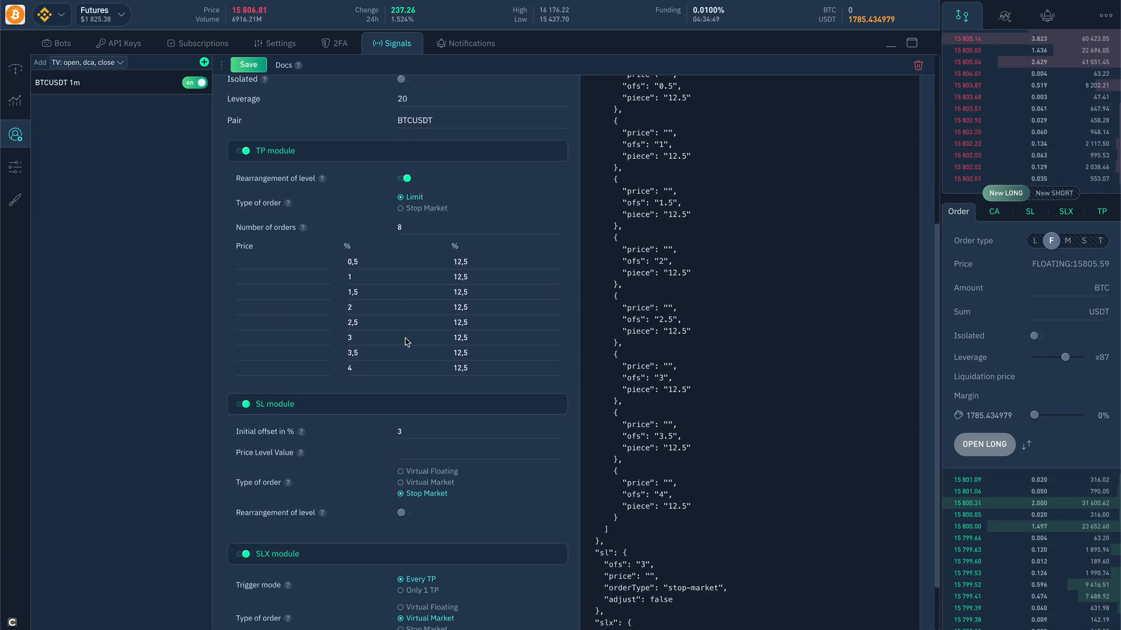
pyautogui.scroll(5, 551, 313)
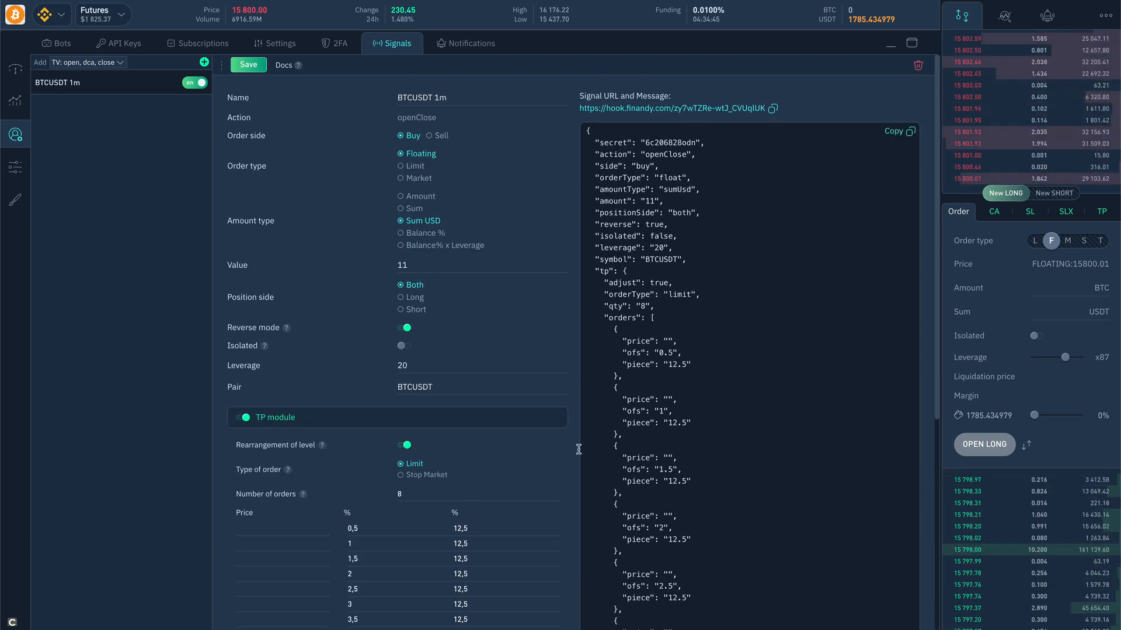
pyautogui.doubleClick(408, 492)
pyautogui.write('1')
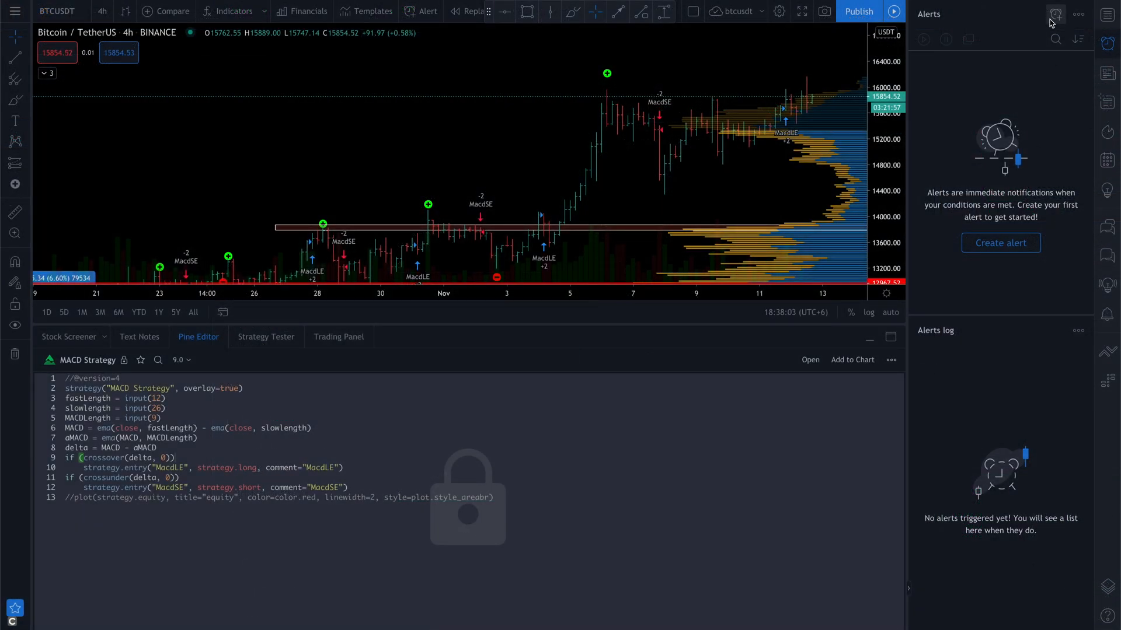
# Switch to TradingView, create an alert on BTCUSDT with a webhook, and paste in the signal URL copied from Finandy.
pyautogui.click(1056, 15)
pyautogui.click(520, 361)
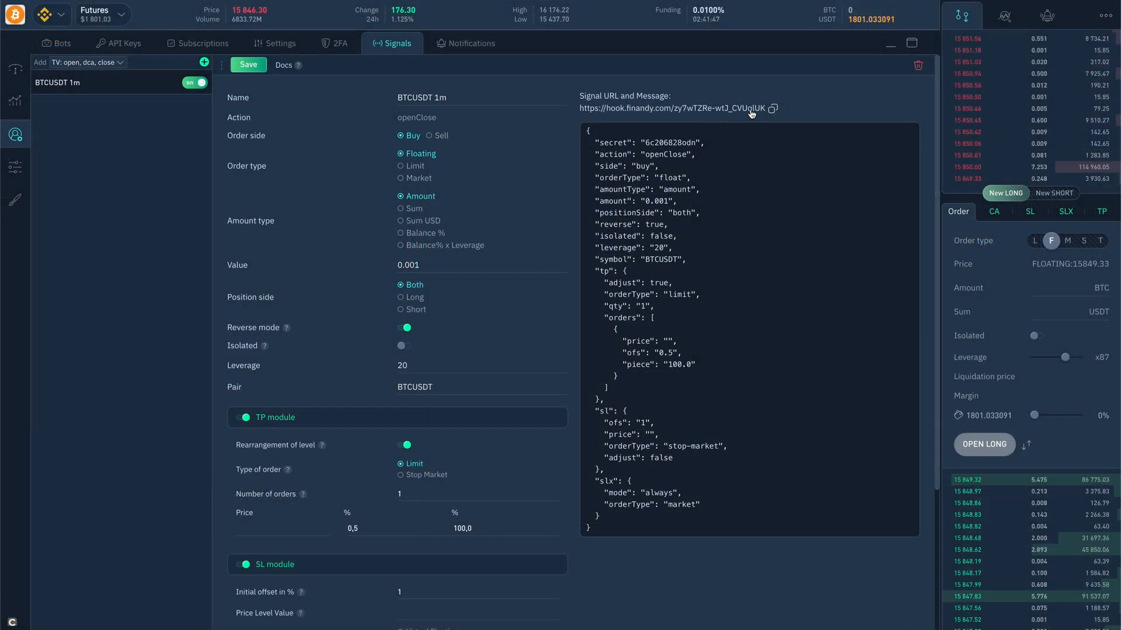
pyautogui.click(750, 111)
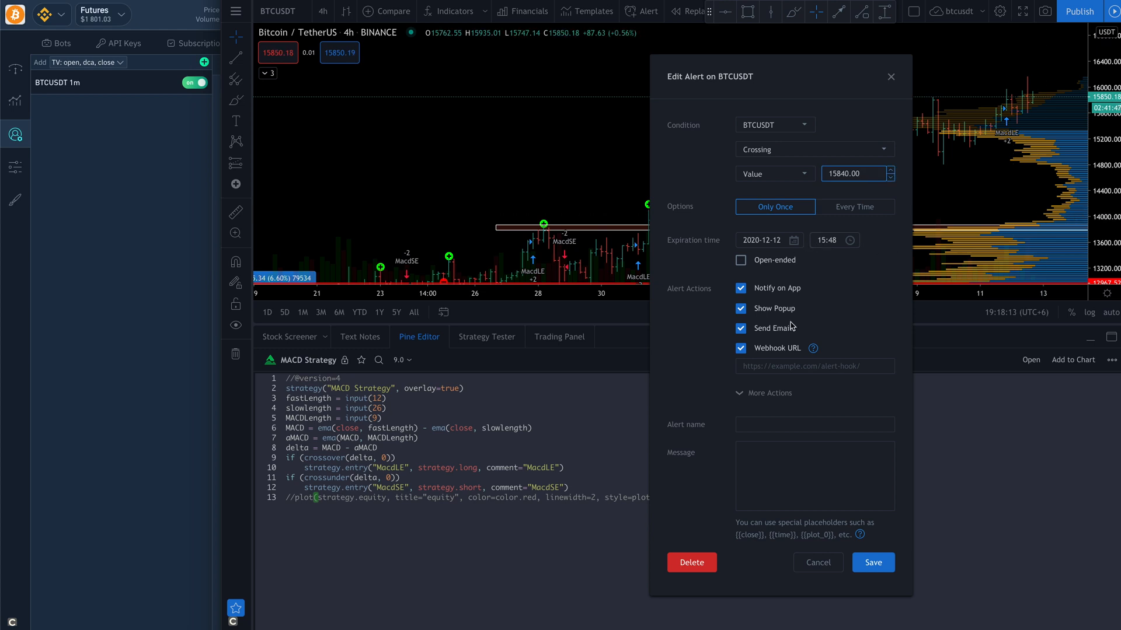
pyautogui.click(766, 366)
pyautogui.hotkey('ctrl', 'v')
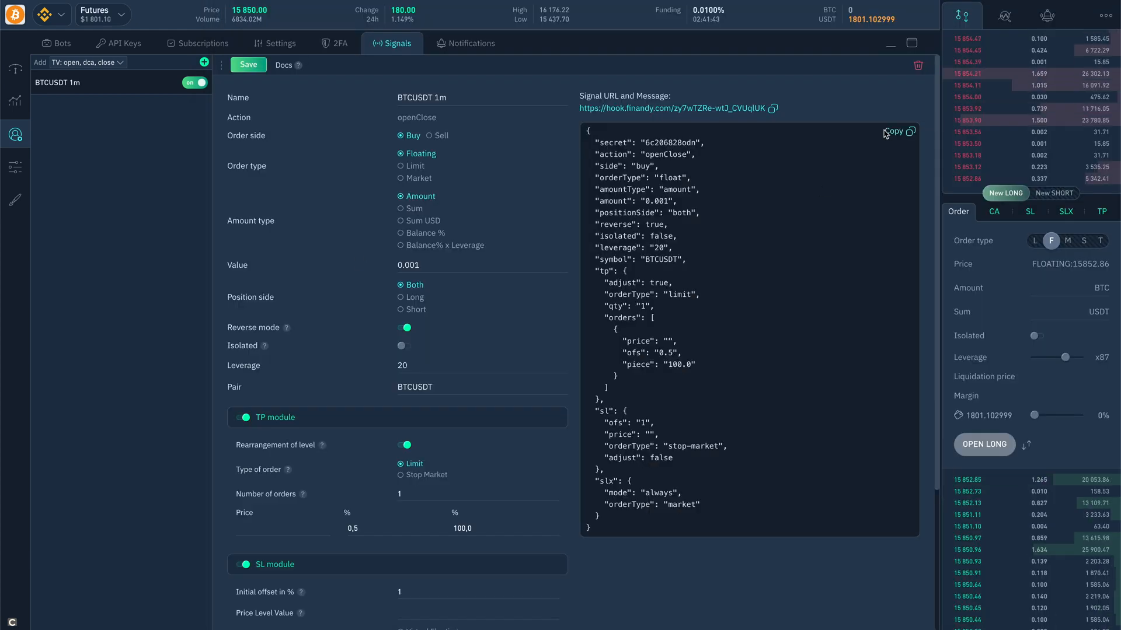
# Paste the Finandy signal message, including its secret key, into the alert's message and set the crossing value to 15855.
pyautogui.click(817, 447)
pyautogui.hotkey('ctrl', 'v')
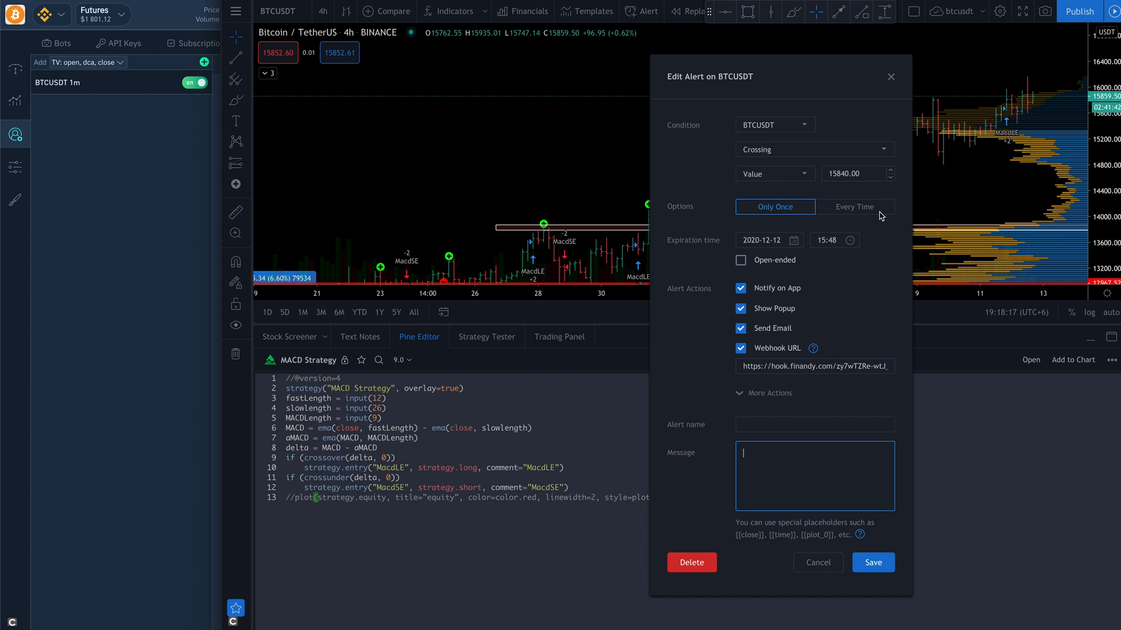
pyautogui.moveTo(843, 174); pyautogui.dragTo(871, 175)
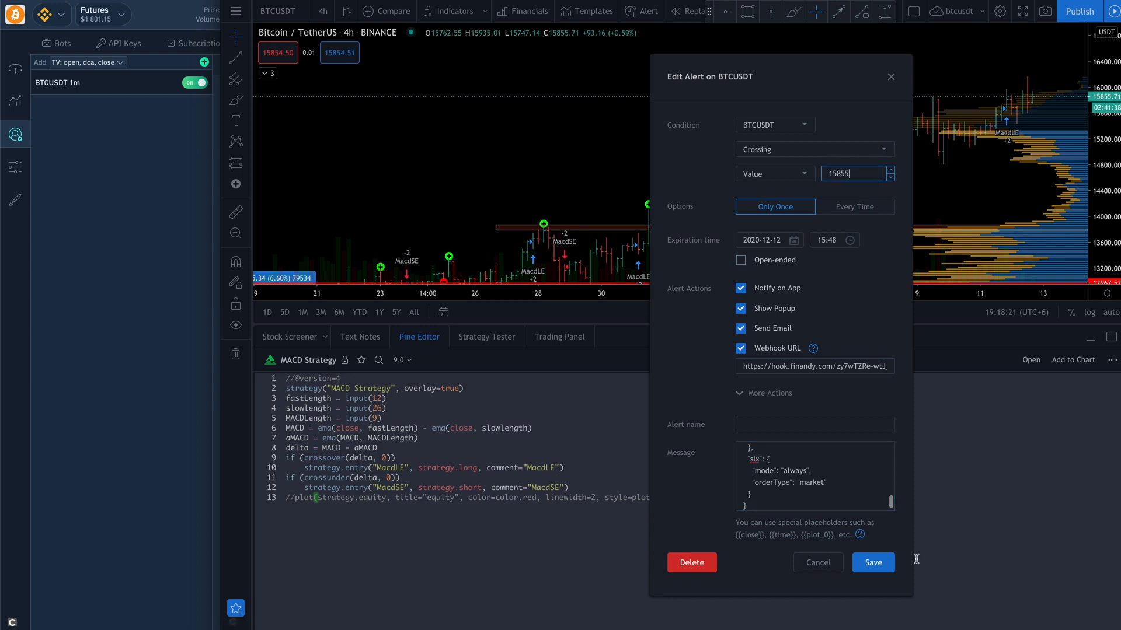
# Save the edited BTCUSDT alert and switch to Finandy to view the open positions on the trading chart.
pyautogui.click(873, 562)
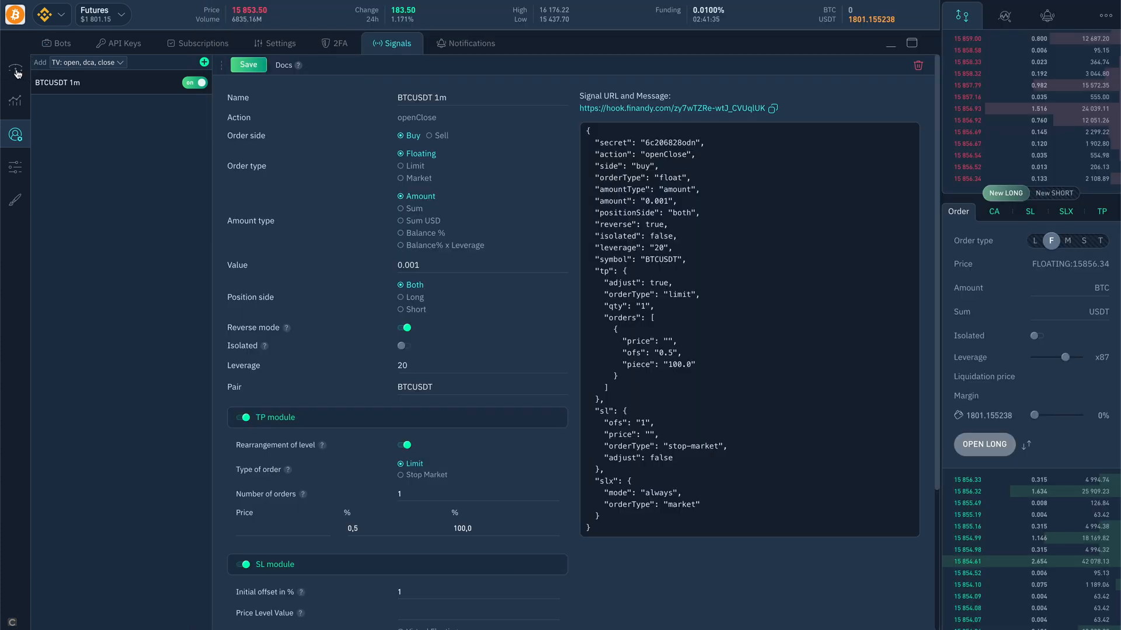
pyautogui.hotkey('alt', 'Tab')
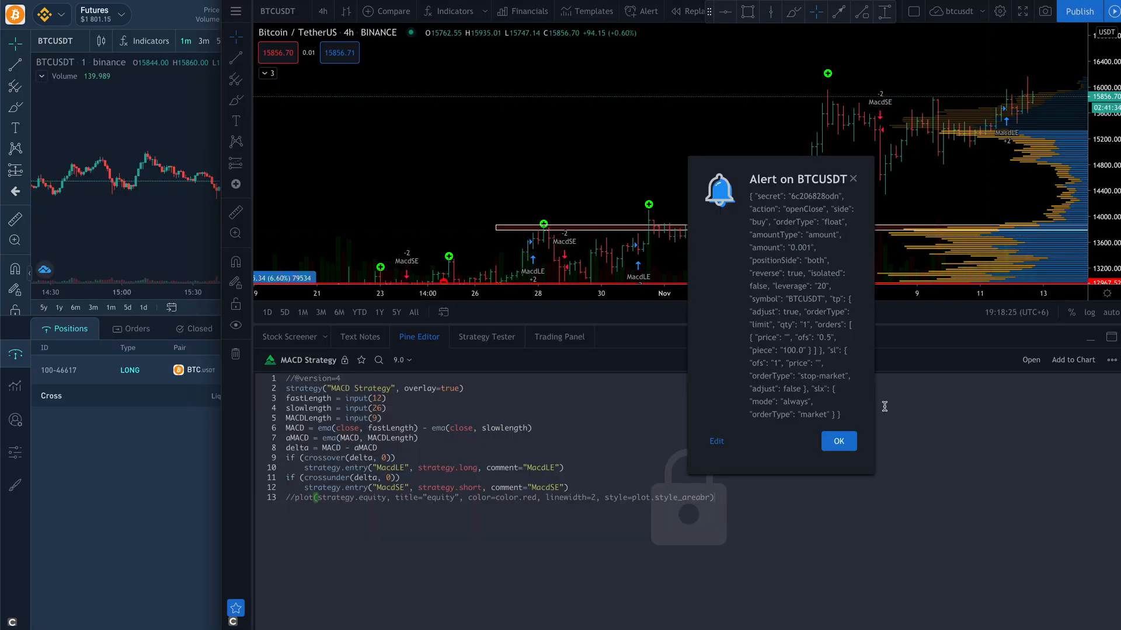
pyautogui.click(198, 451)
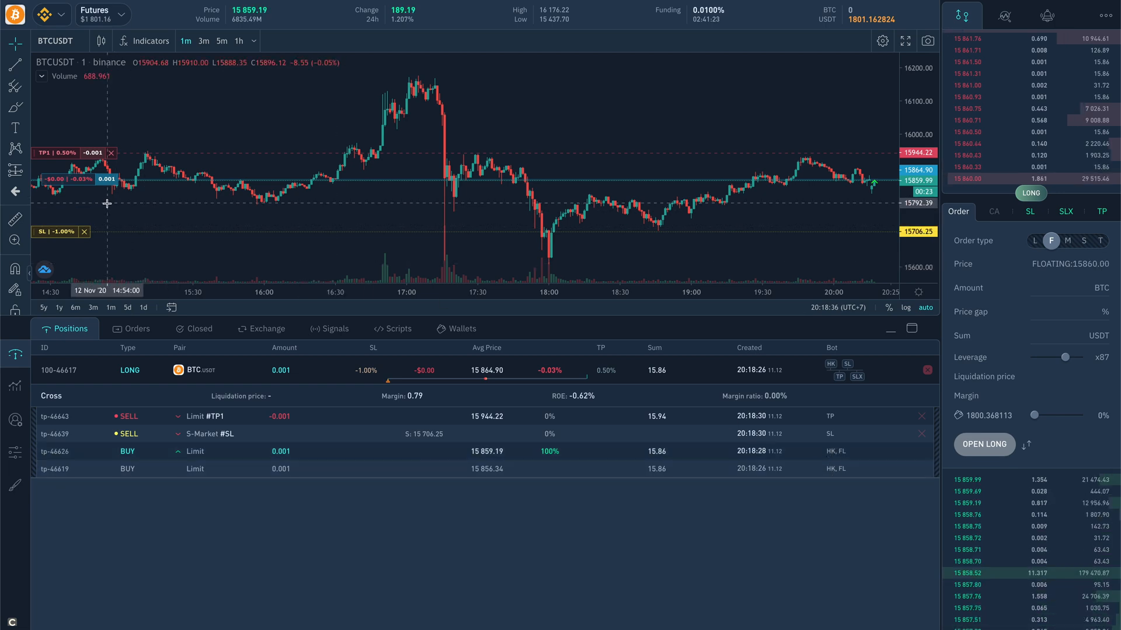
# Move the long position's levels on the chart, setting TP1 to 1.00% and the SL to -1.34%.
pyautogui.moveTo(42, 153); pyautogui.dragTo(40, 126)
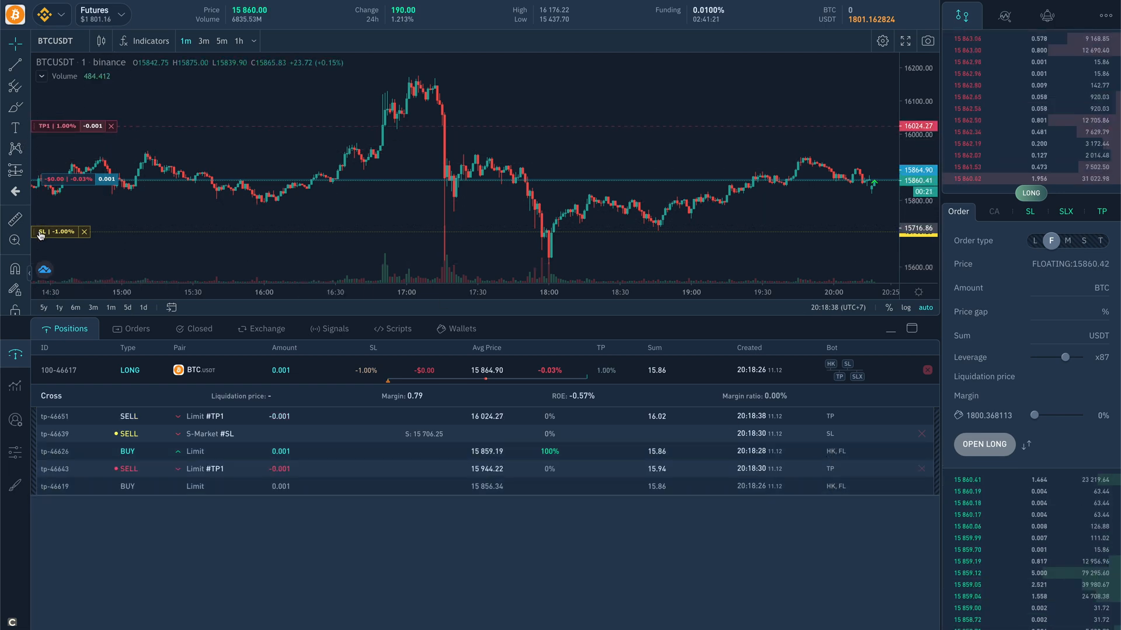
pyautogui.moveTo(41, 245); pyautogui.dragTo(42, 251)
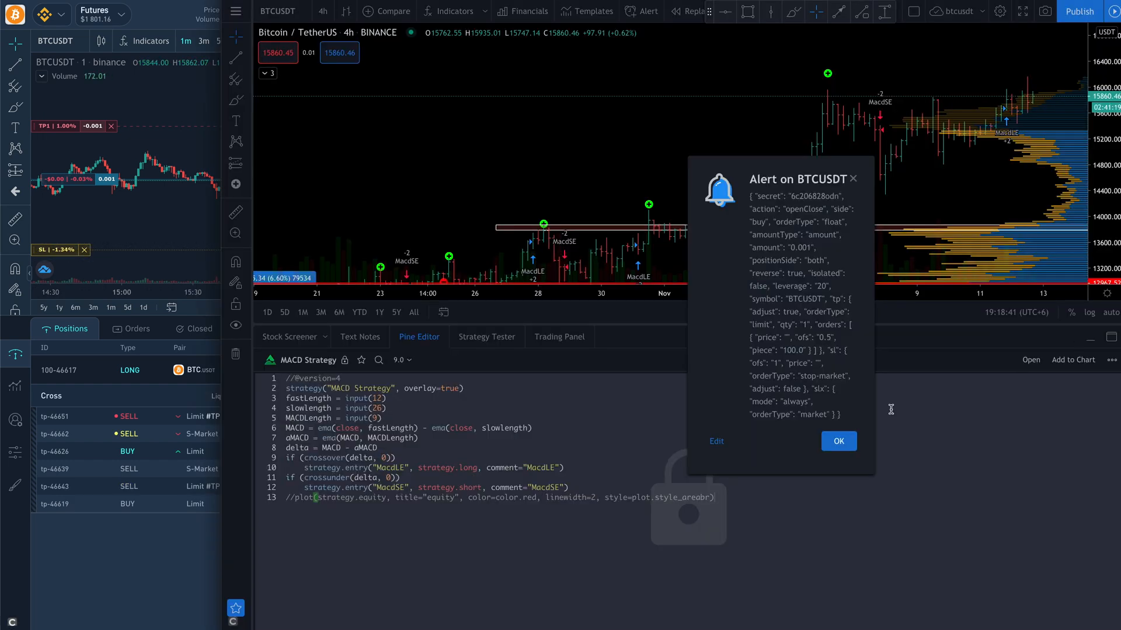
# In TradingView, dismiss the alert popup, reopen the triggered BTCUSDT alert, change the message's side to sell, adjust the crossing value and save.
pyautogui.click(849, 436)
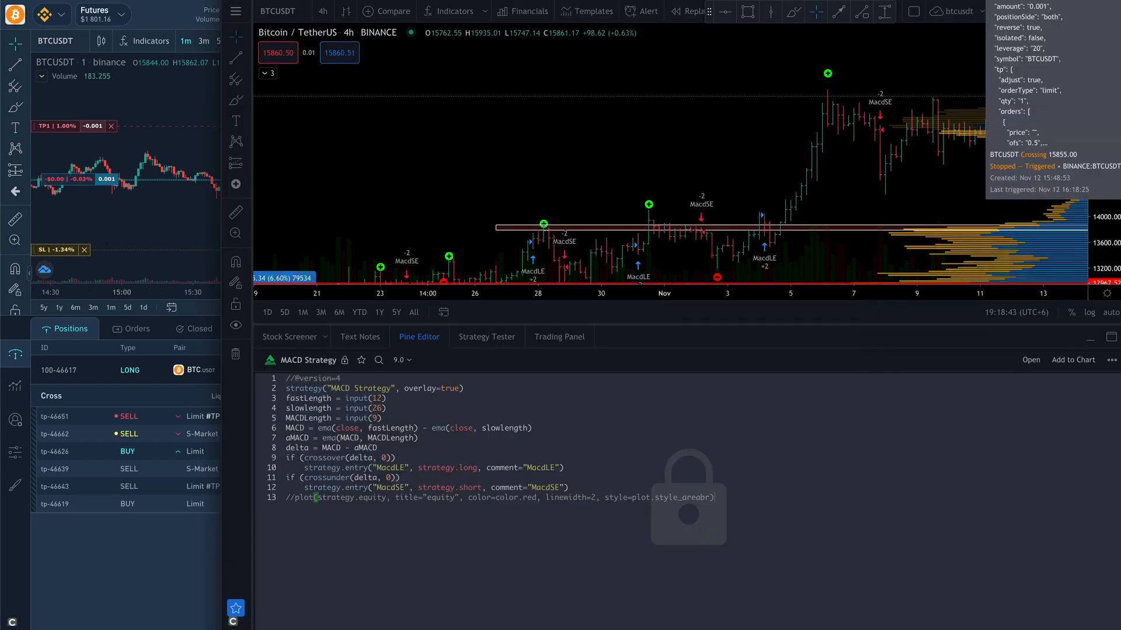
pyautogui.click(1116, 206)
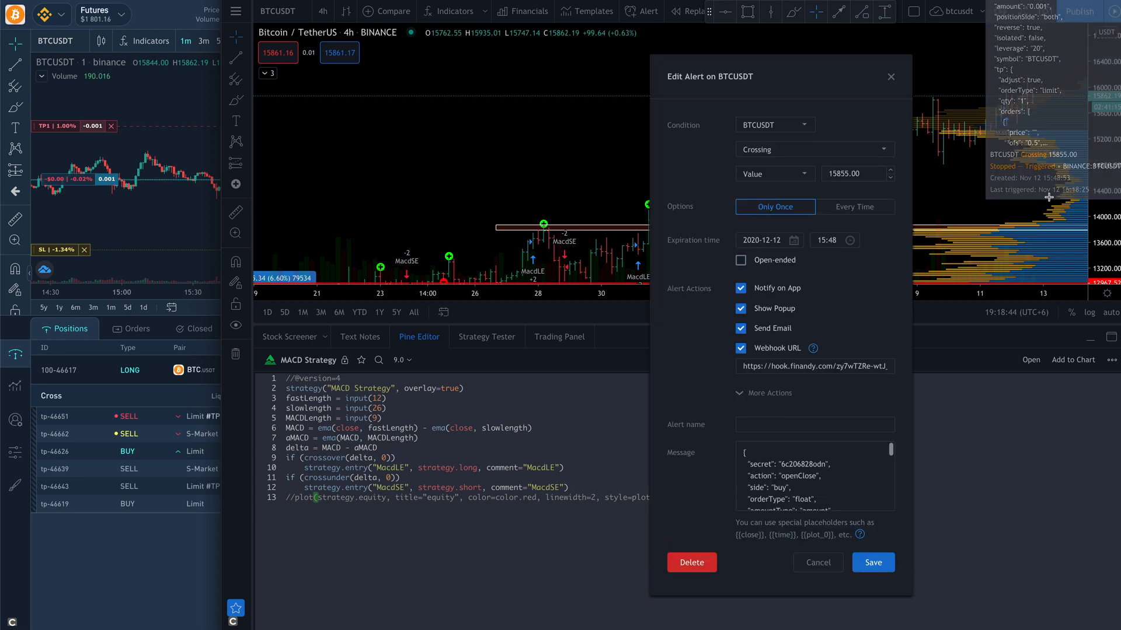
pyautogui.doubleClick(779, 489)
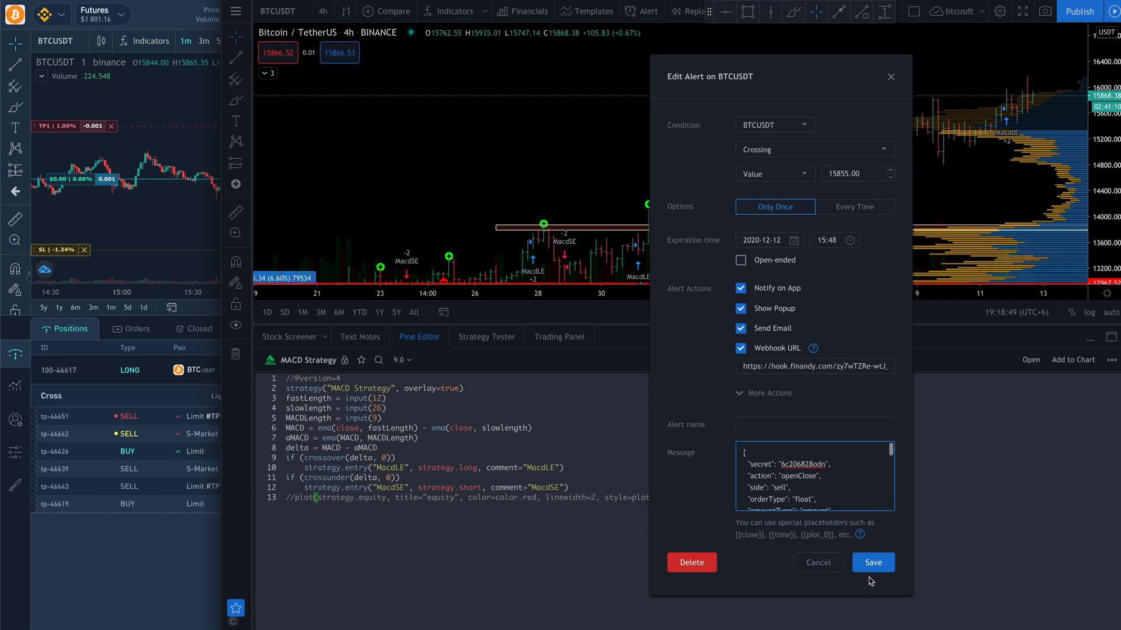
pyautogui.click(842, 173)
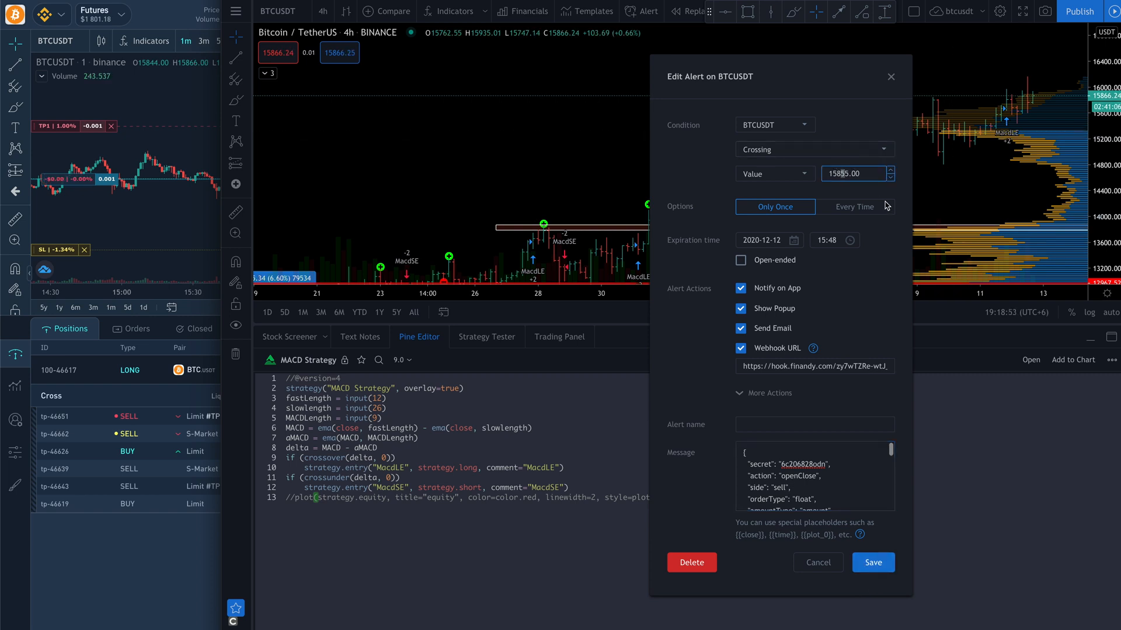
pyautogui.click(873, 562)
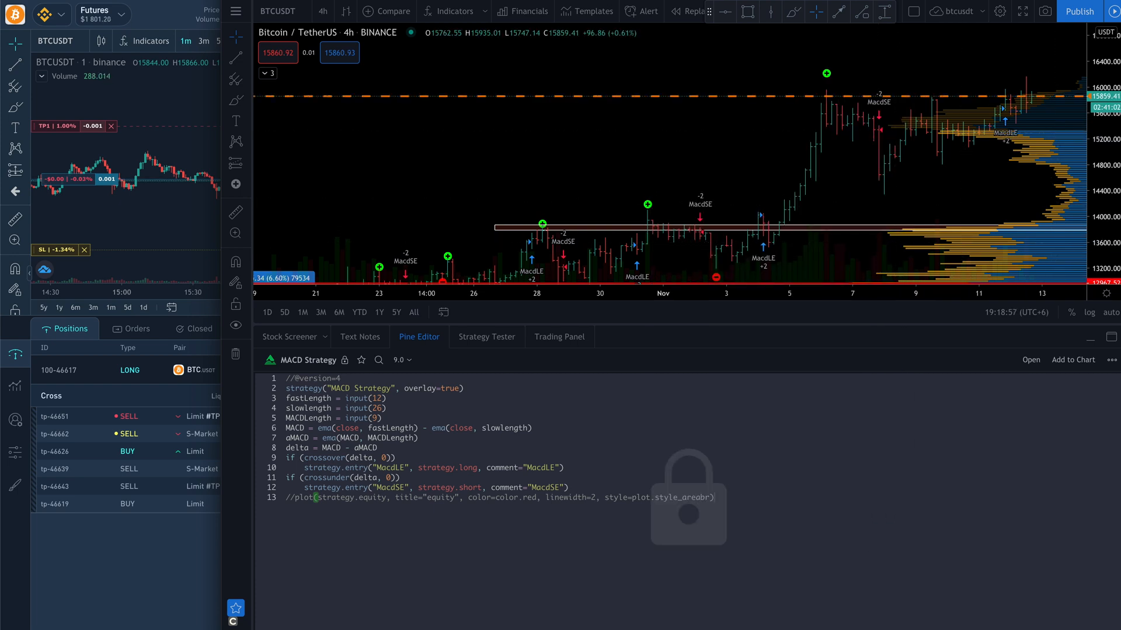
# Switch to Finandy and close the BTCUSDT short position by market order.
pyautogui.click(99, 543)
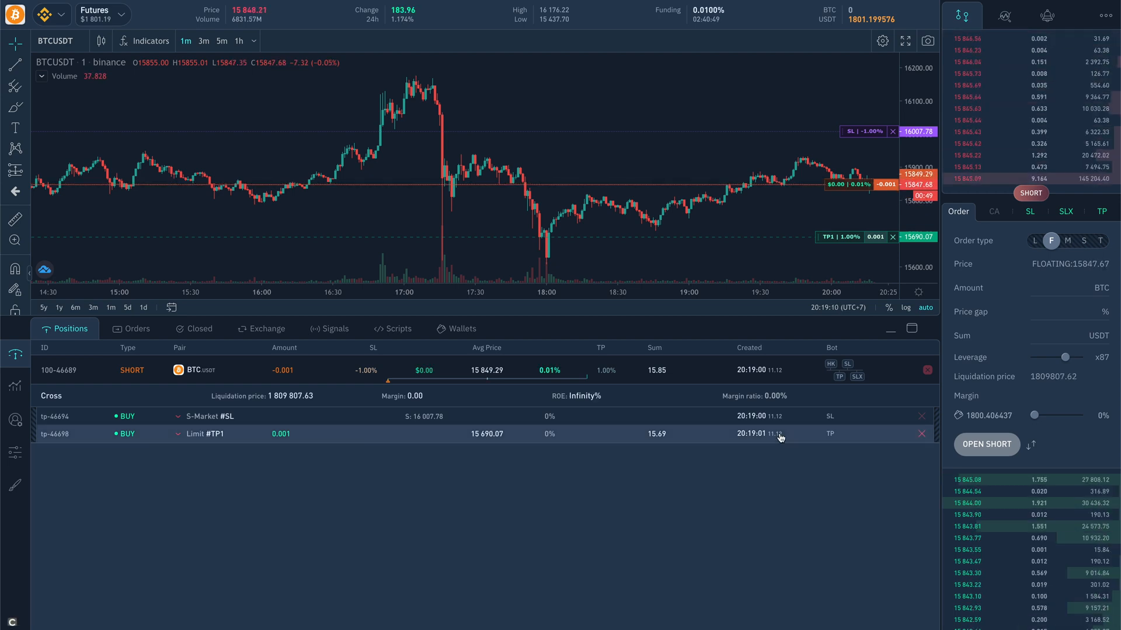
pyautogui.click(924, 371)
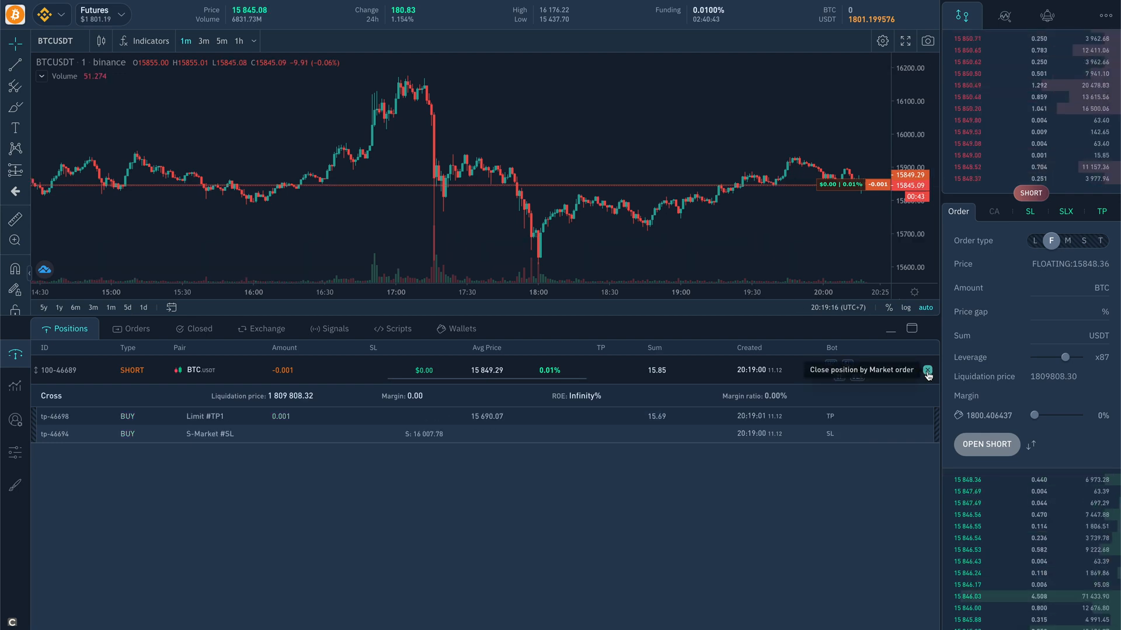